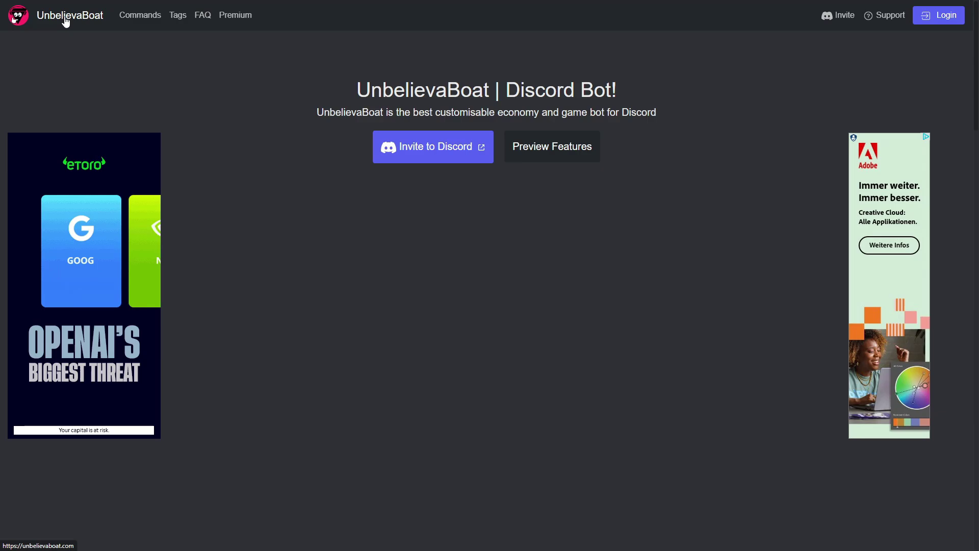
click(439, 147)
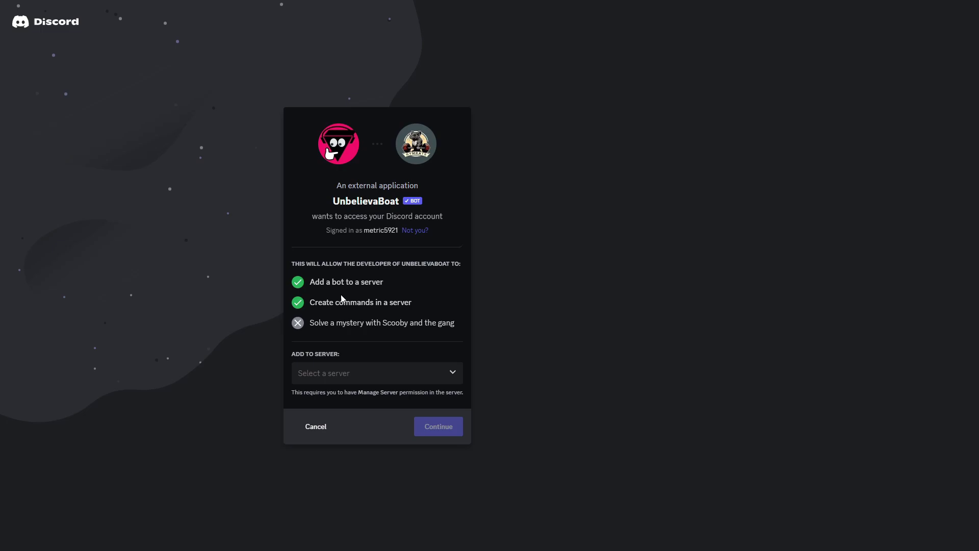
click(338, 375)
scroll(357, 436, down, 5)
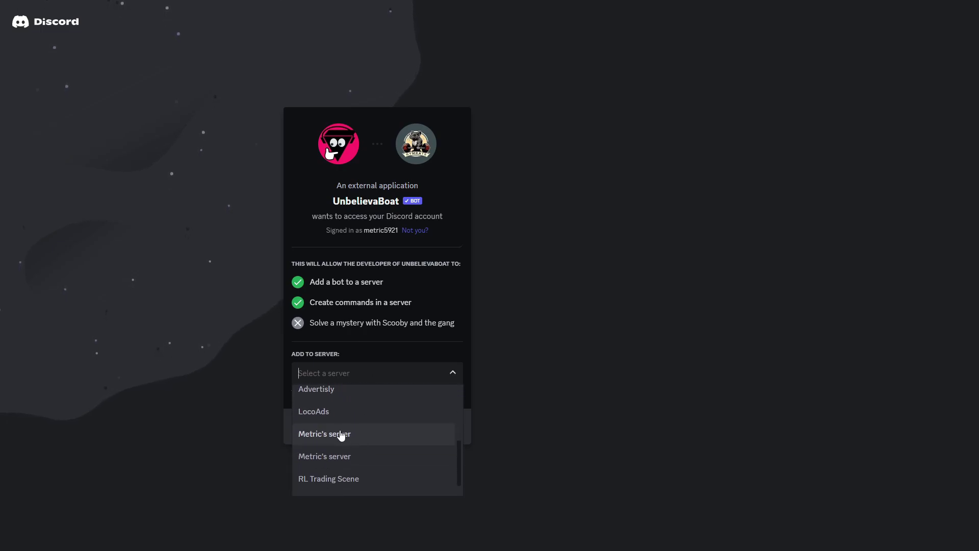
click(341, 435)
click(436, 427)
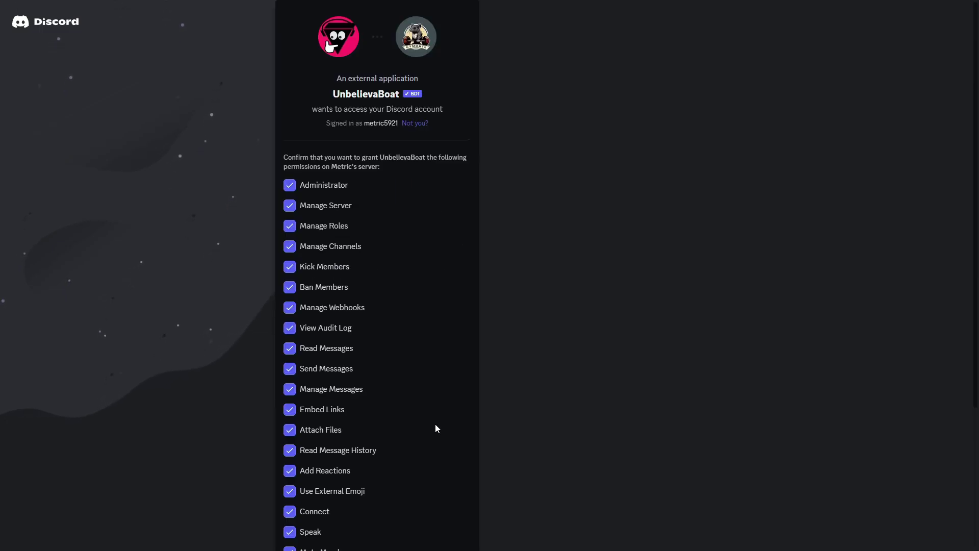
Step: Review the bot's permission list, leaving Administrator and all other permissions granted
scroll(537, 217, down, 2)
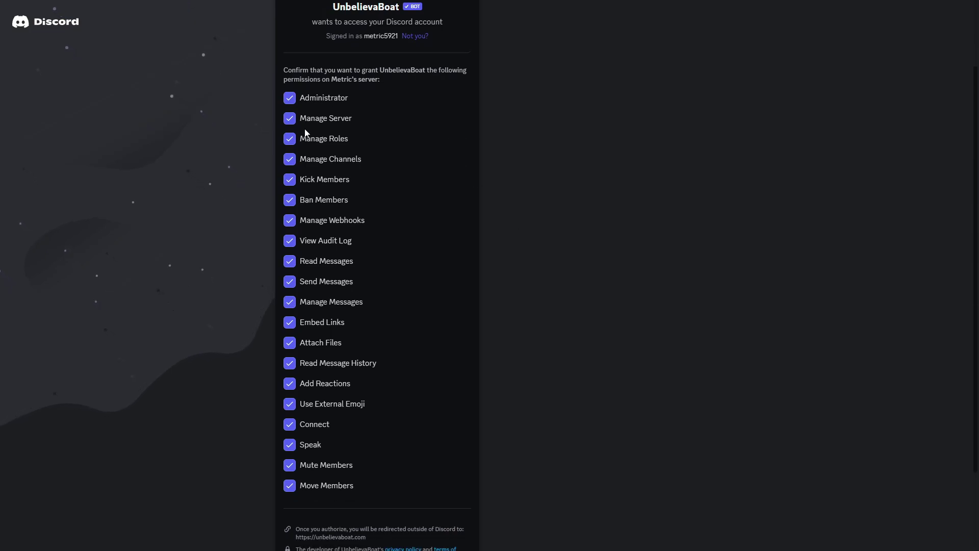
click(291, 103)
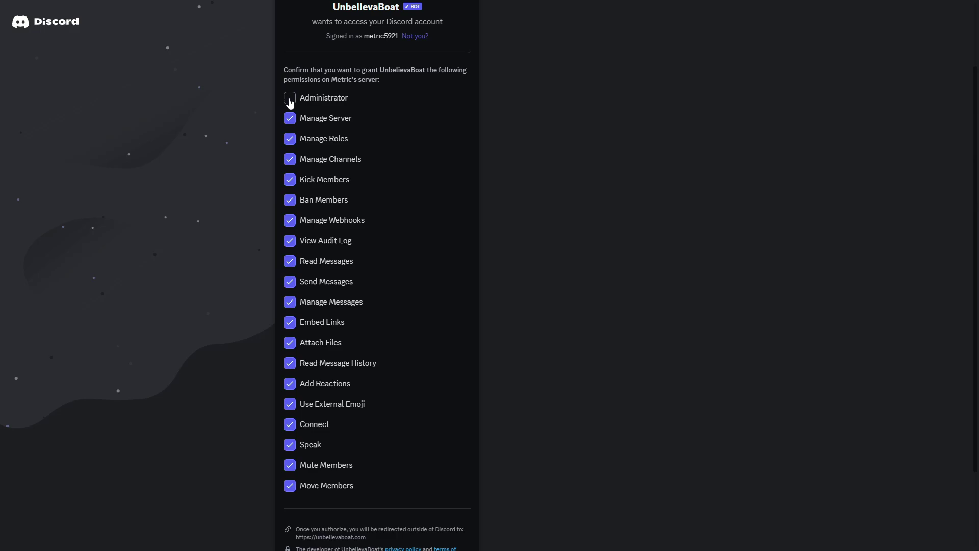
click(290, 103)
scroll(306, 365, down, 2)
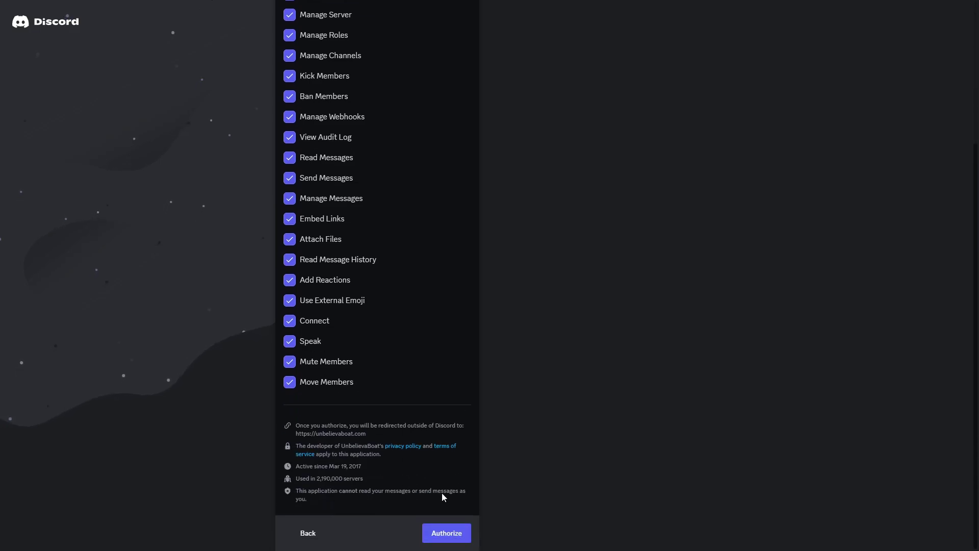
scroll(328, 376, up, 2)
scroll(371, 343, down, 2)
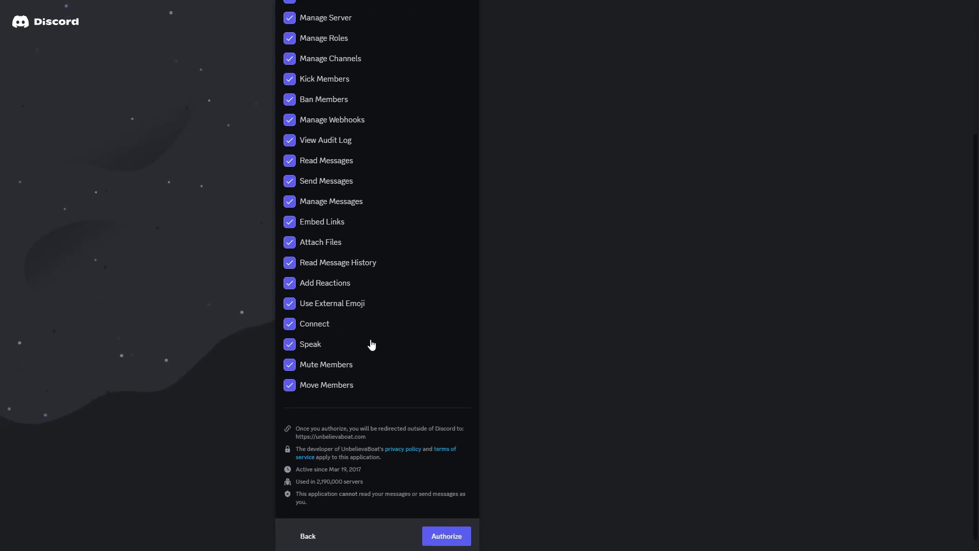
Step: Authorize the bot, pass the hCaptcha human check, and go to the UnbelievaBoat dashboard
click(449, 537)
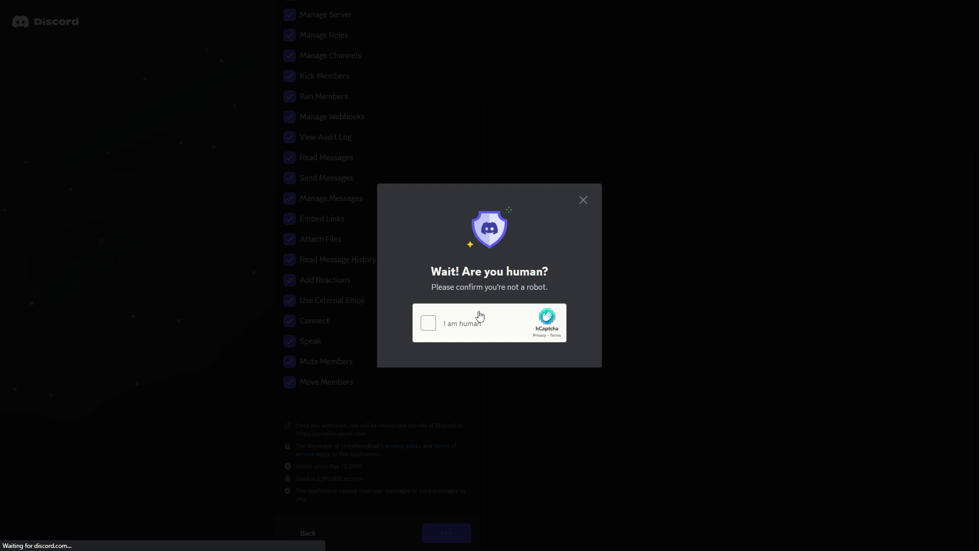
click(436, 329)
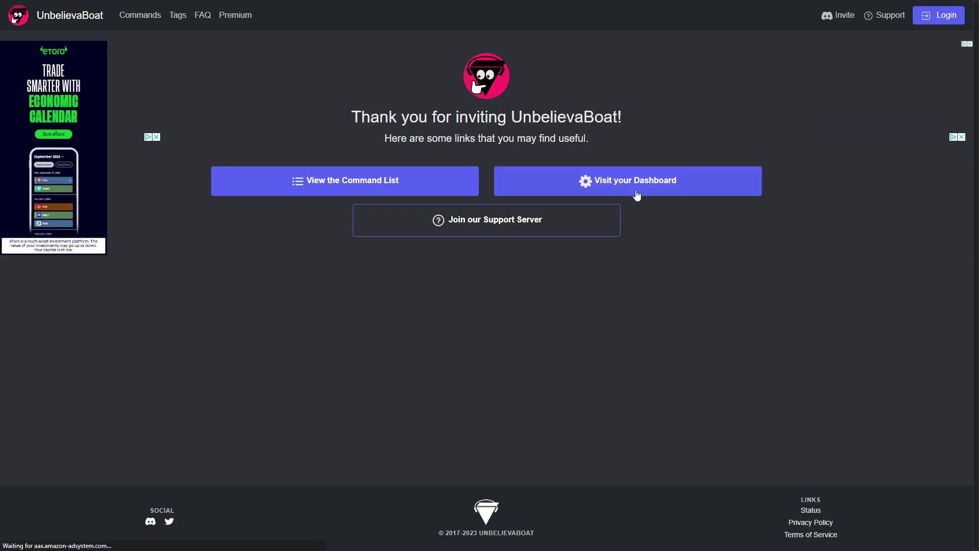
click(610, 186)
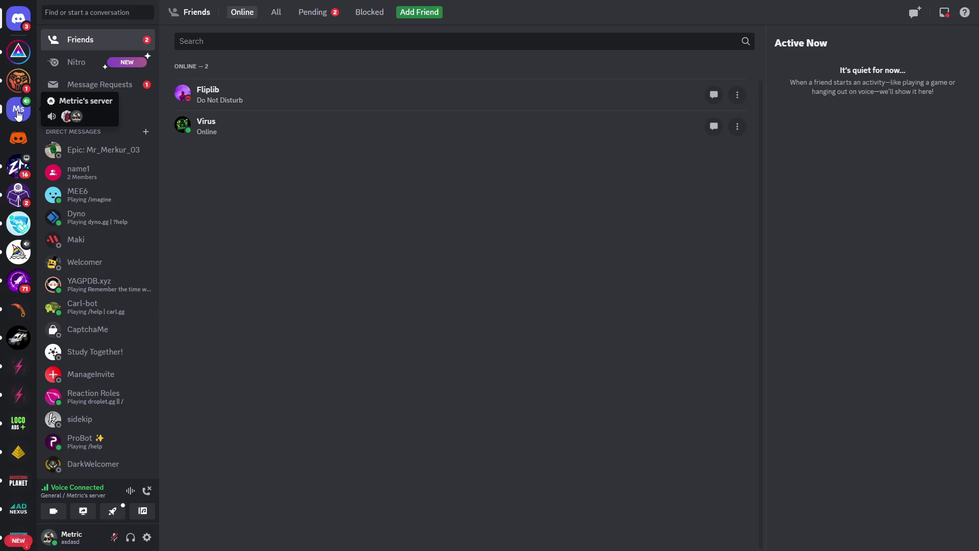
click(18, 110)
click(147, 490)
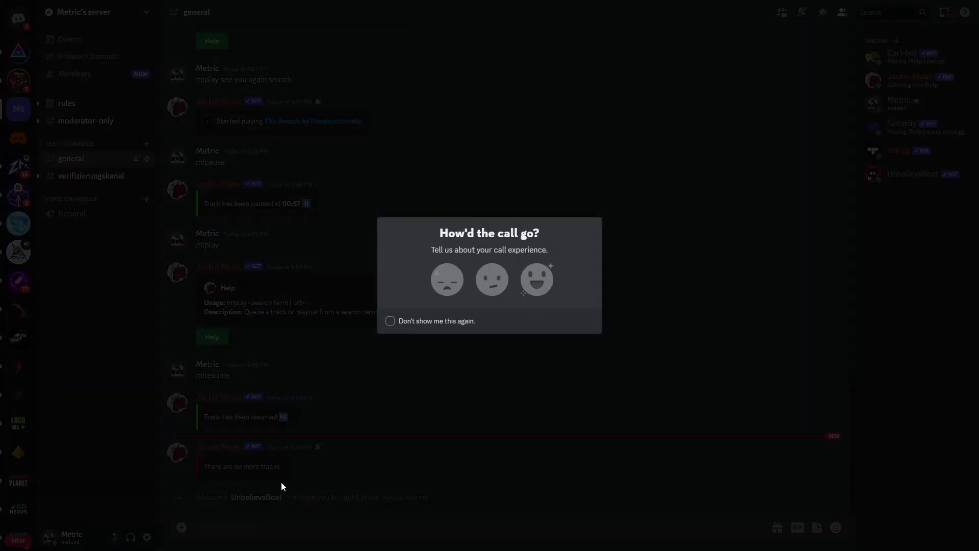
click(248, 500)
click(249, 500)
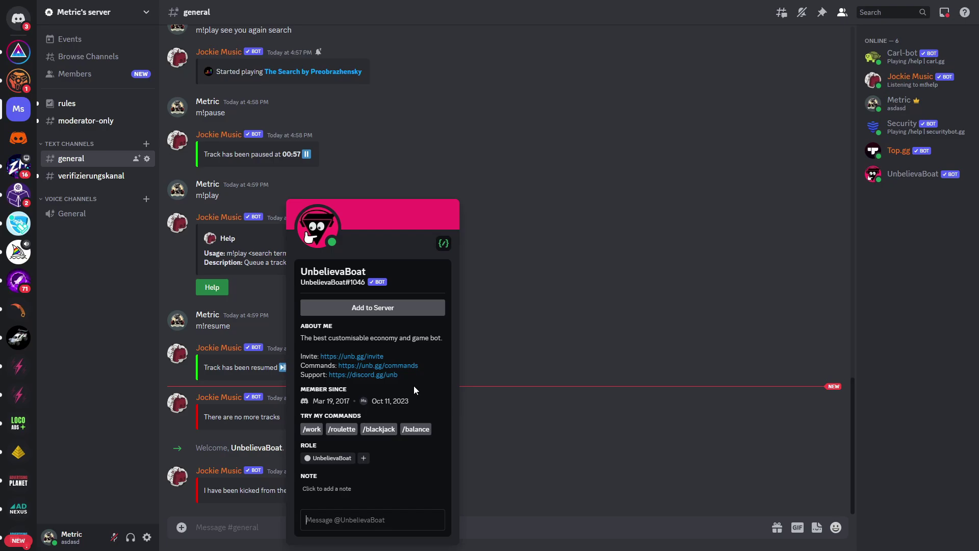
click(363, 458)
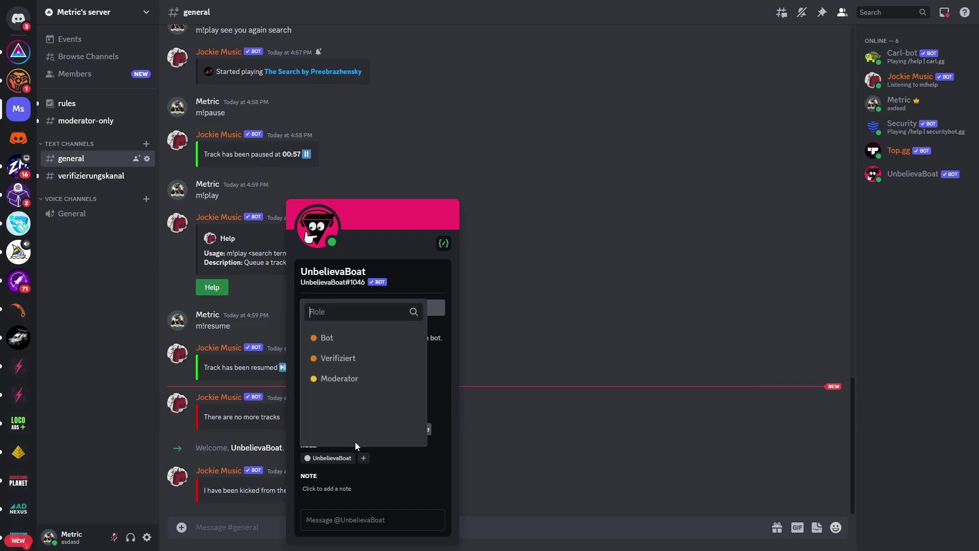
click(327, 340)
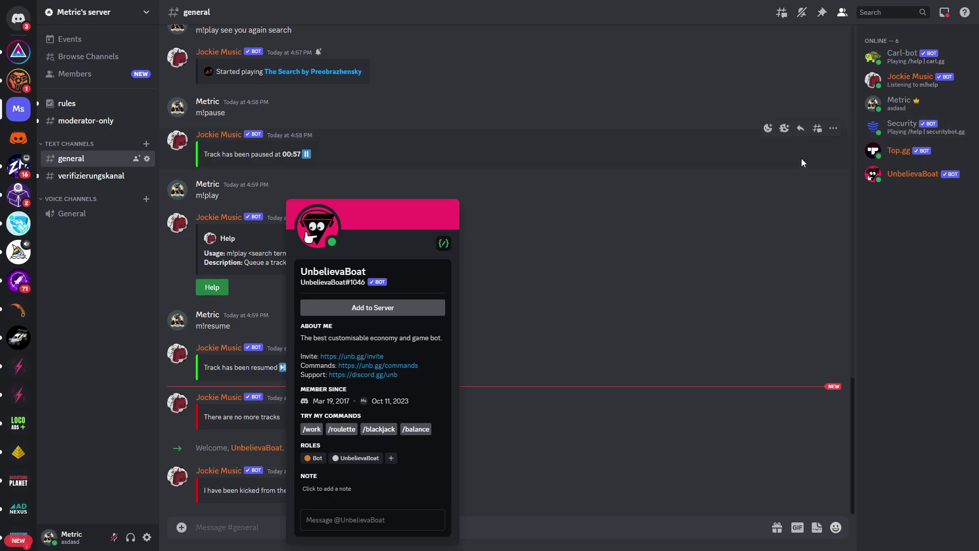
click(507, 267)
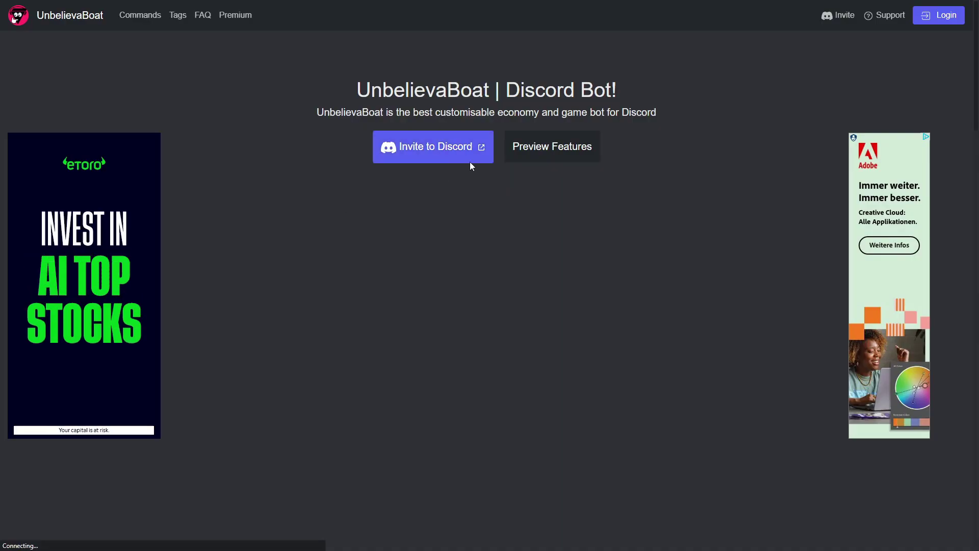
Step: Sign in to the UnbelievaBoat website with Discord and authorize access to the dashboard
click(480, 157)
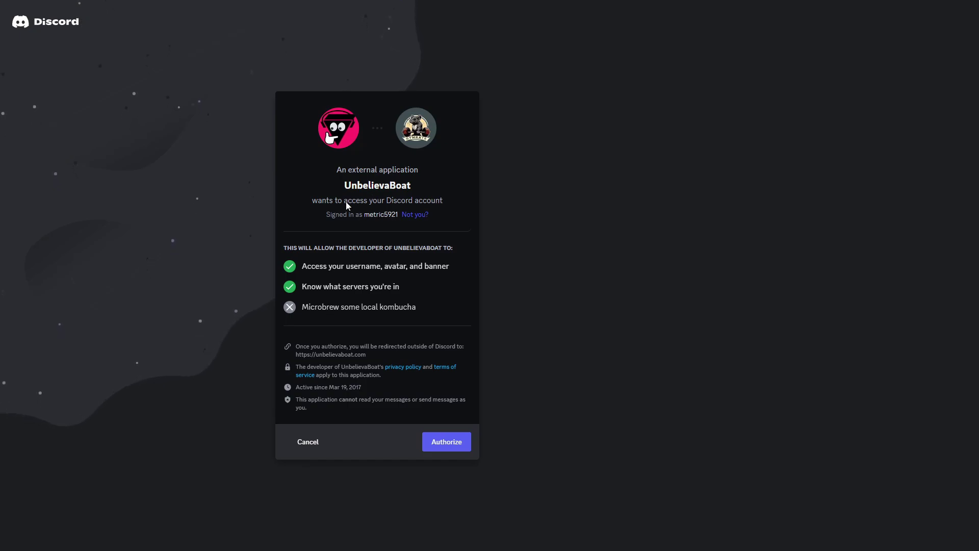
click(451, 448)
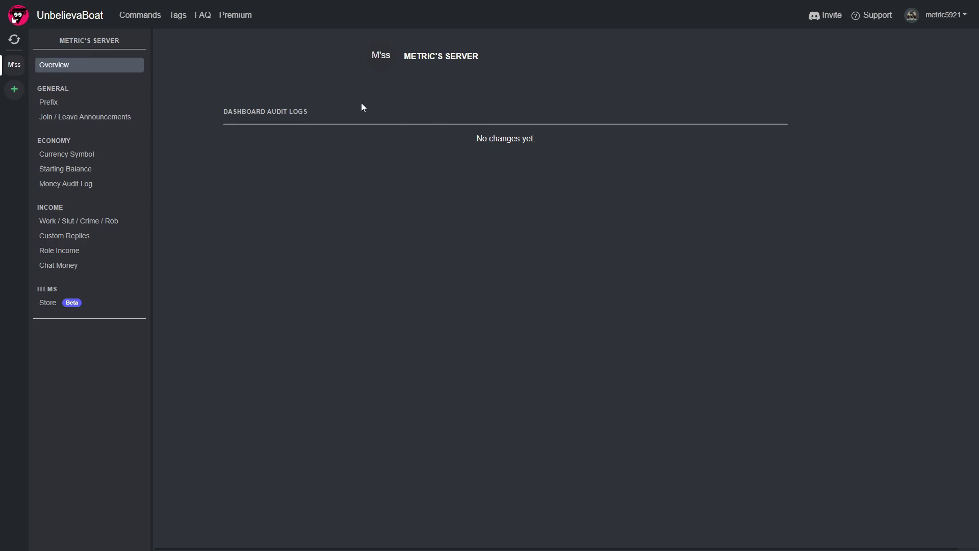
click(48, 102)
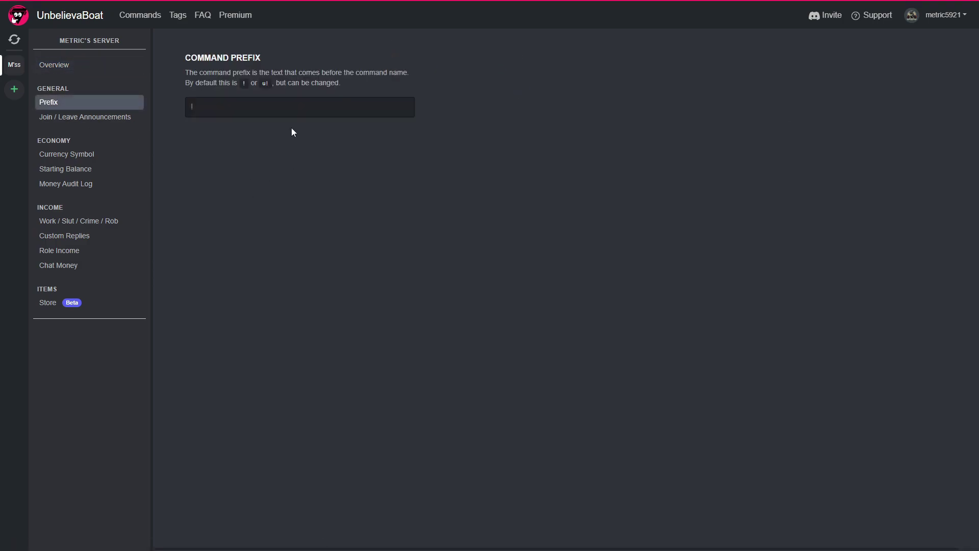
click(264, 112)
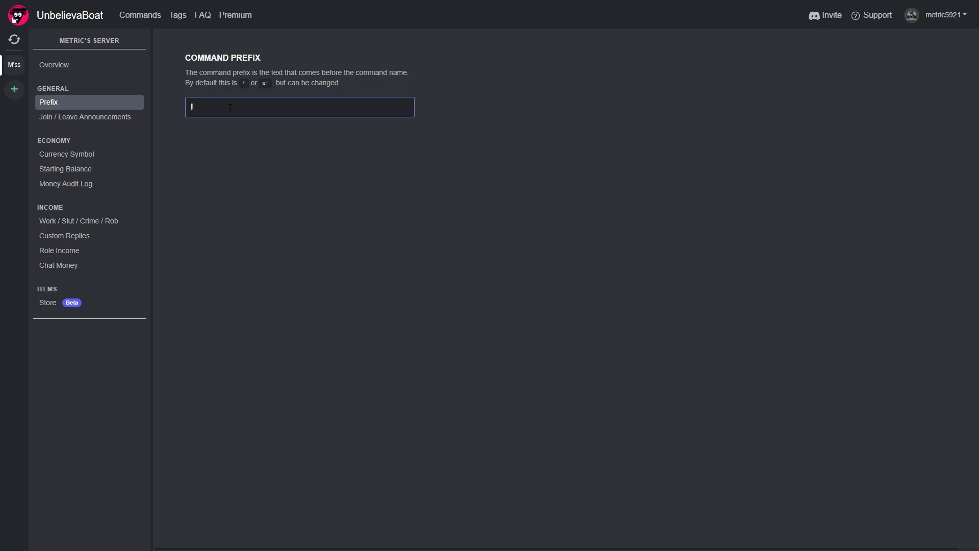
click(221, 146)
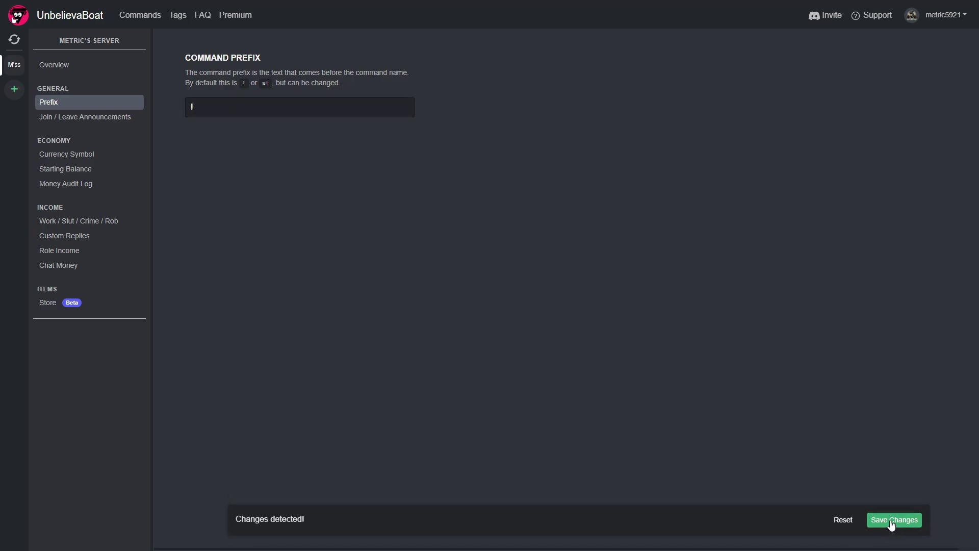
click(891, 520)
click(45, 122)
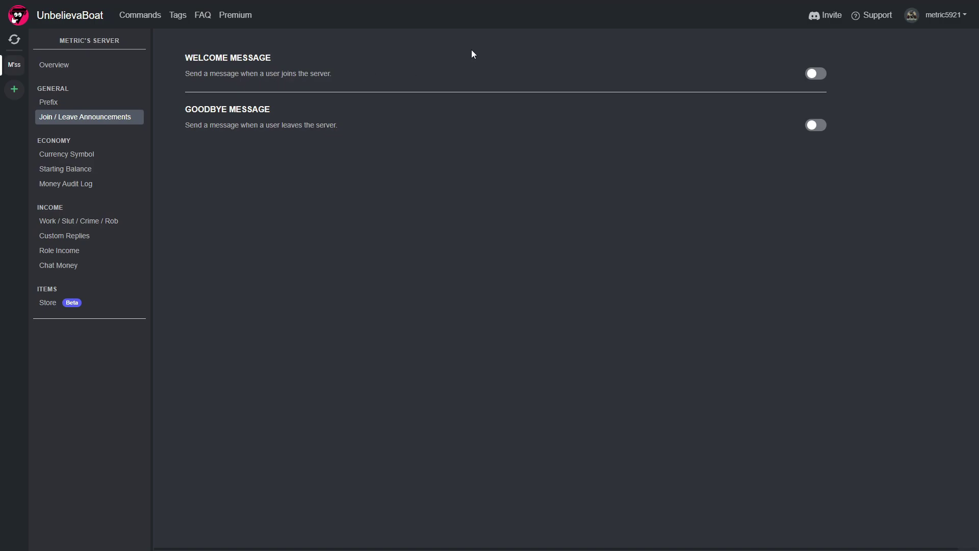
Step: Try a welcome message posted to #general, then switch it back off
click(811, 74)
click(279, 102)
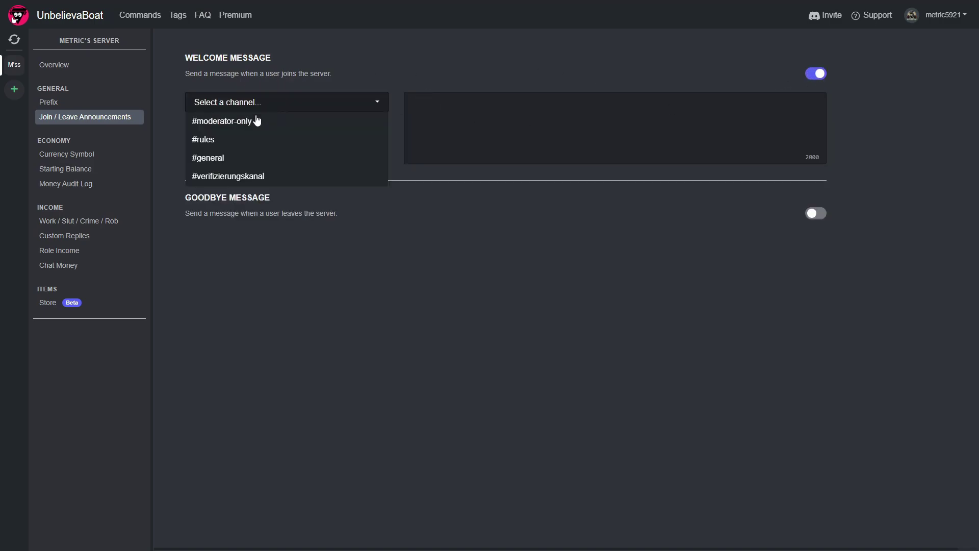
click(219, 159)
click(511, 137)
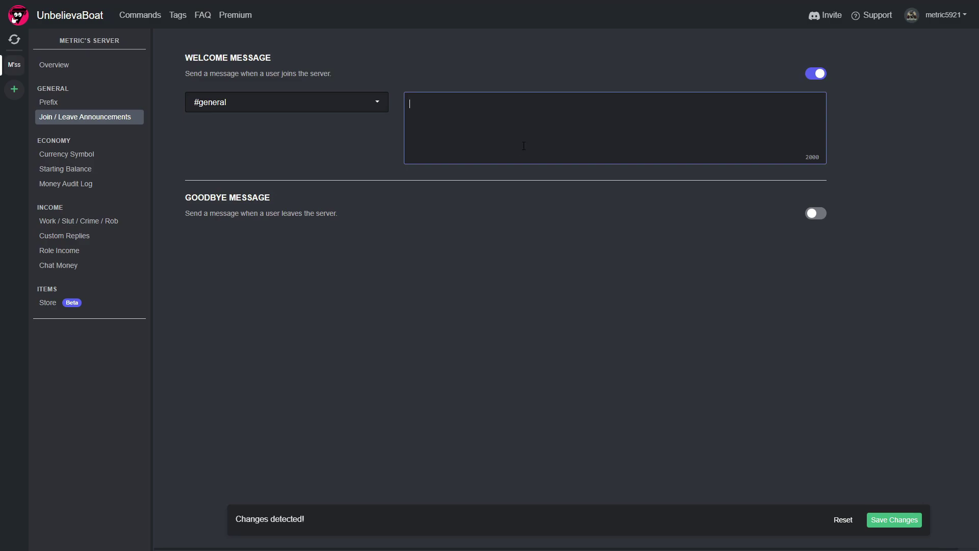
click(815, 74)
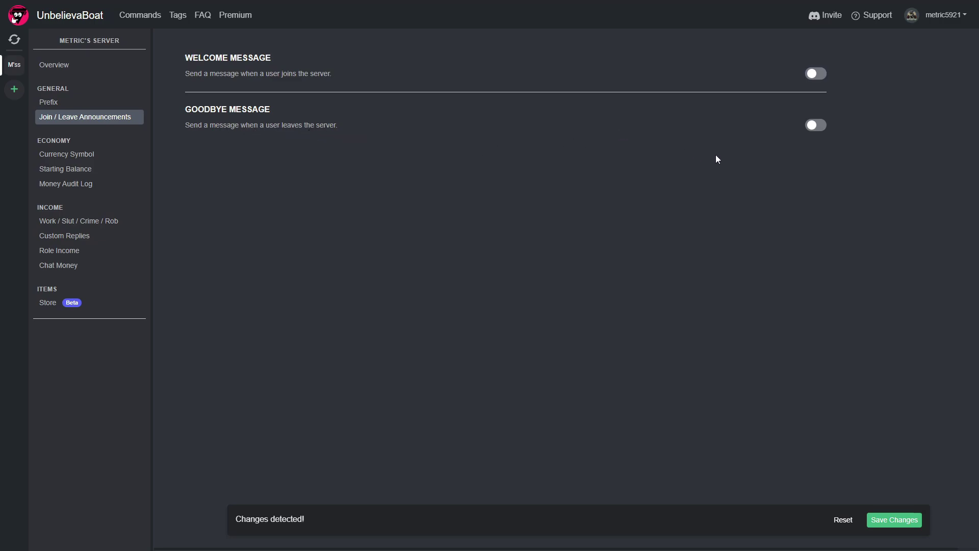
Step: Try a goodbye message in #general, switch it off, and save the announcement settings
click(815, 125)
click(264, 159)
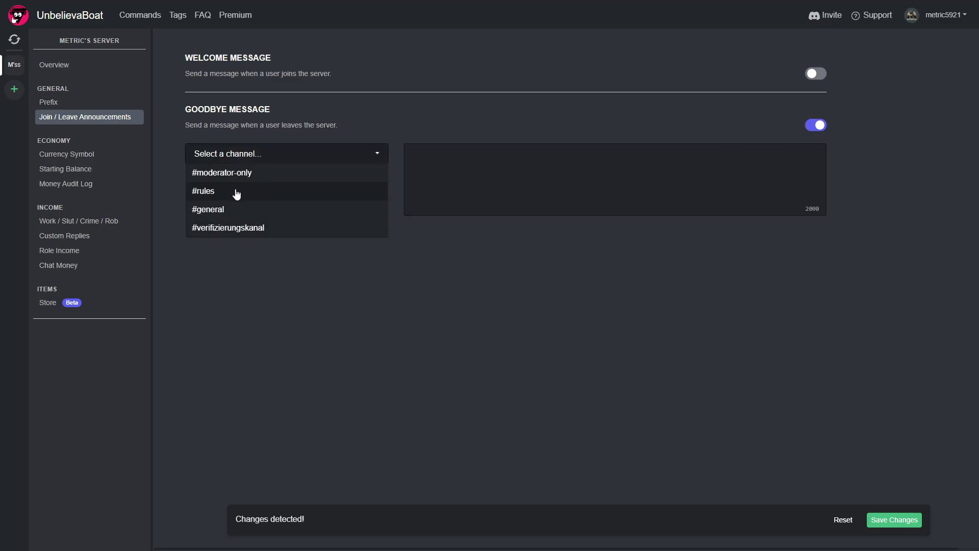
click(217, 209)
click(507, 178)
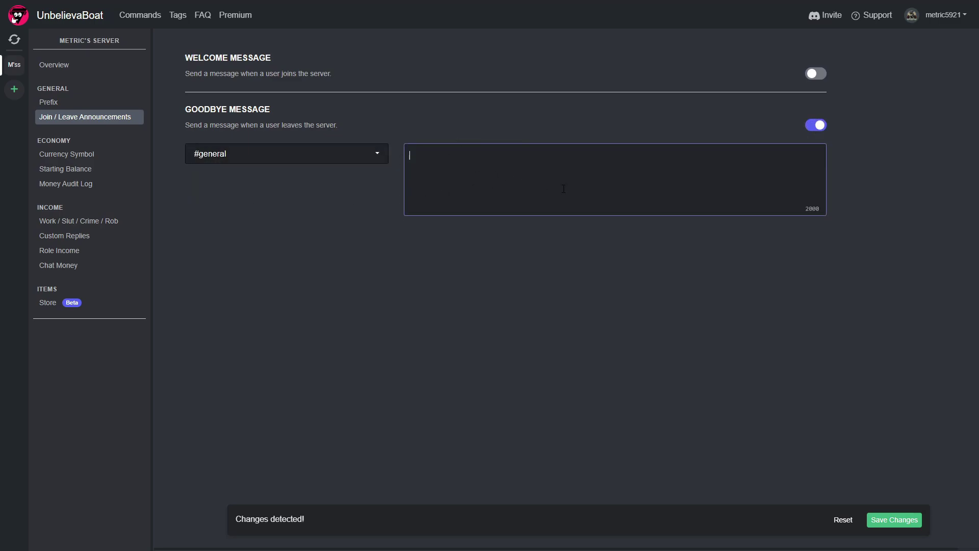
click(815, 125)
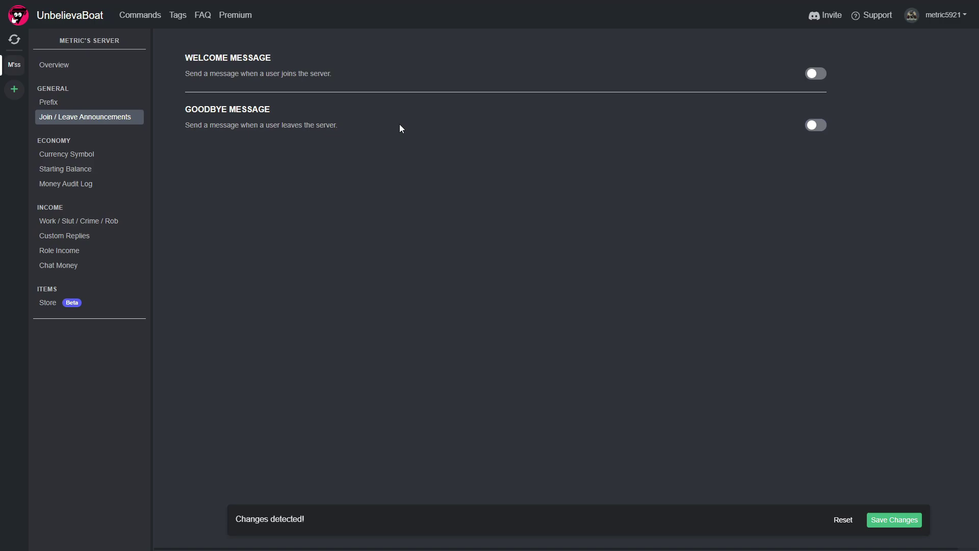
click(894, 520)
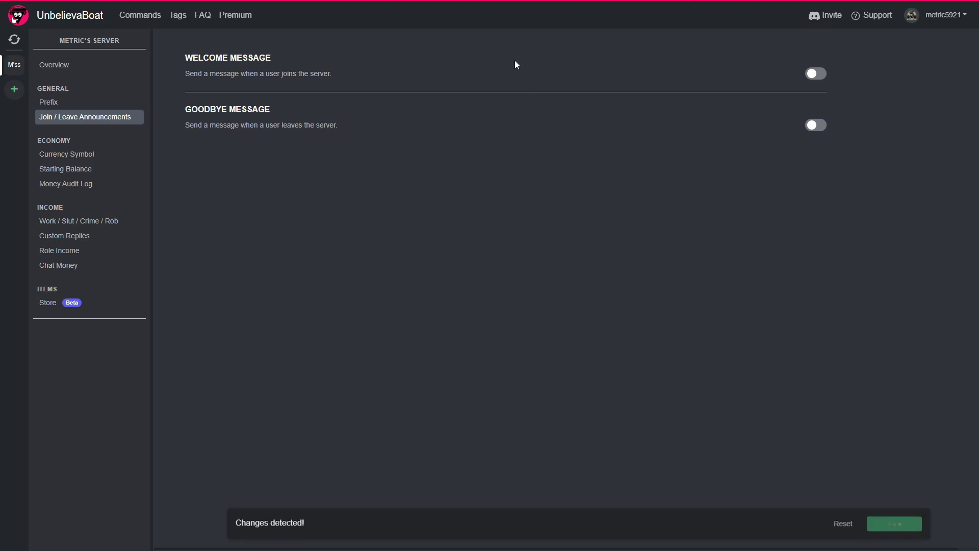
right_click(64, 160)
click(63, 159)
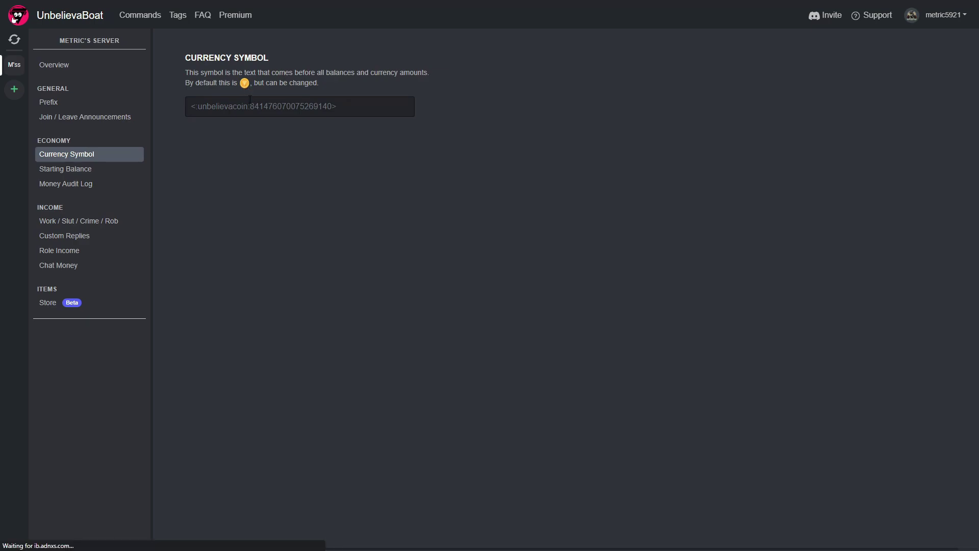
Step: Set the starting balance for new members to 100 and save it
click(67, 169)
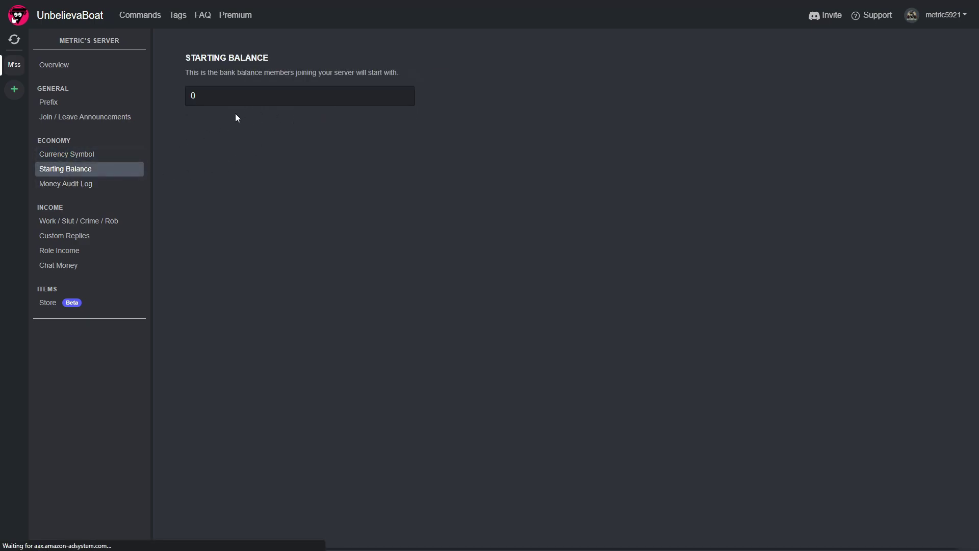
click(294, 98)
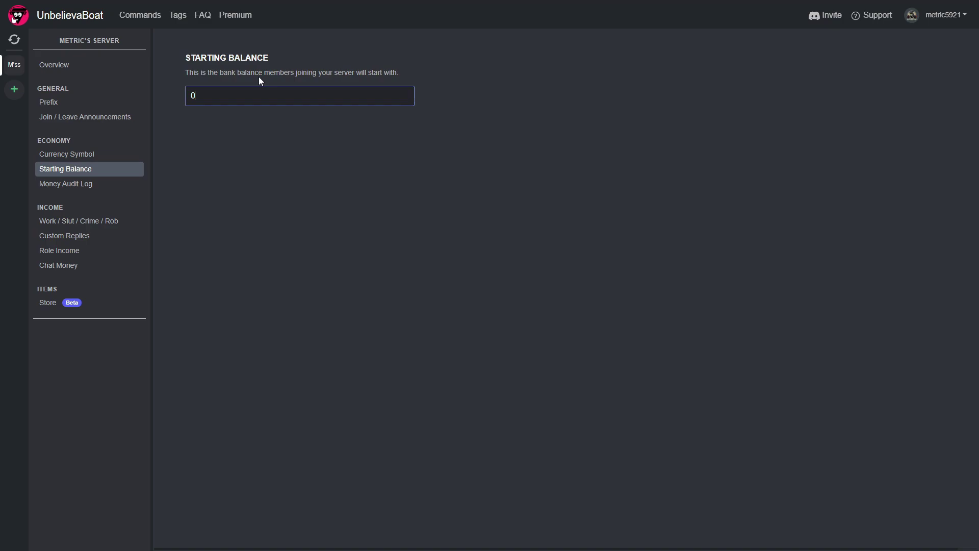
text(100)
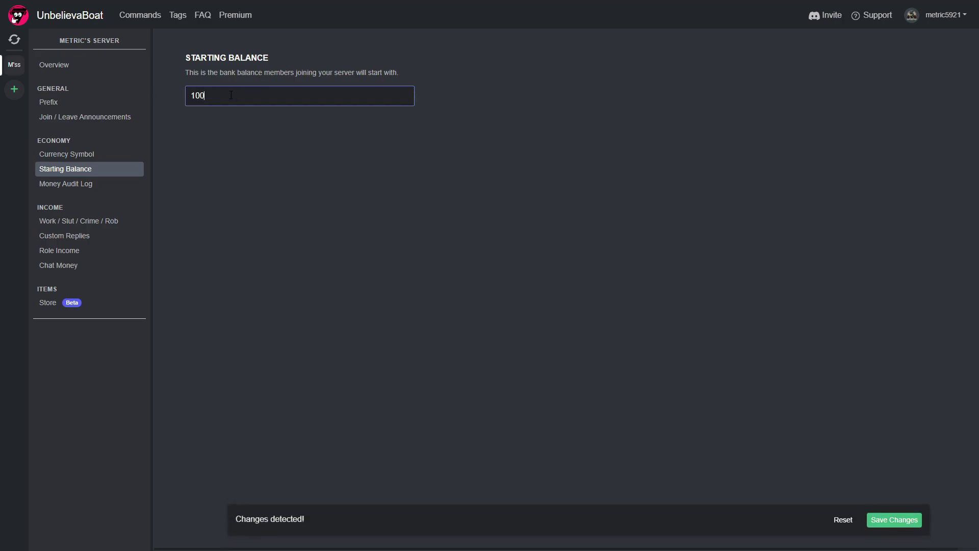
click(284, 192)
click(61, 185)
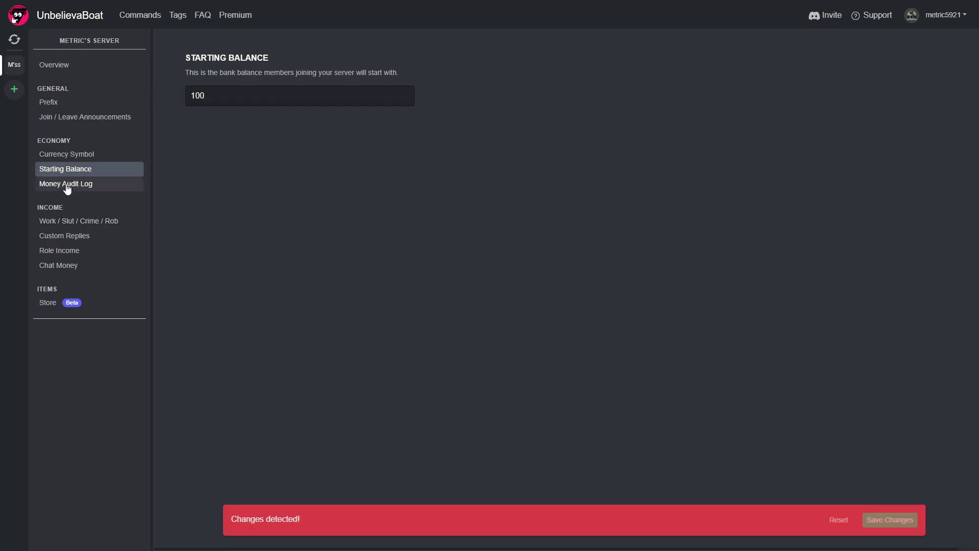
click(893, 522)
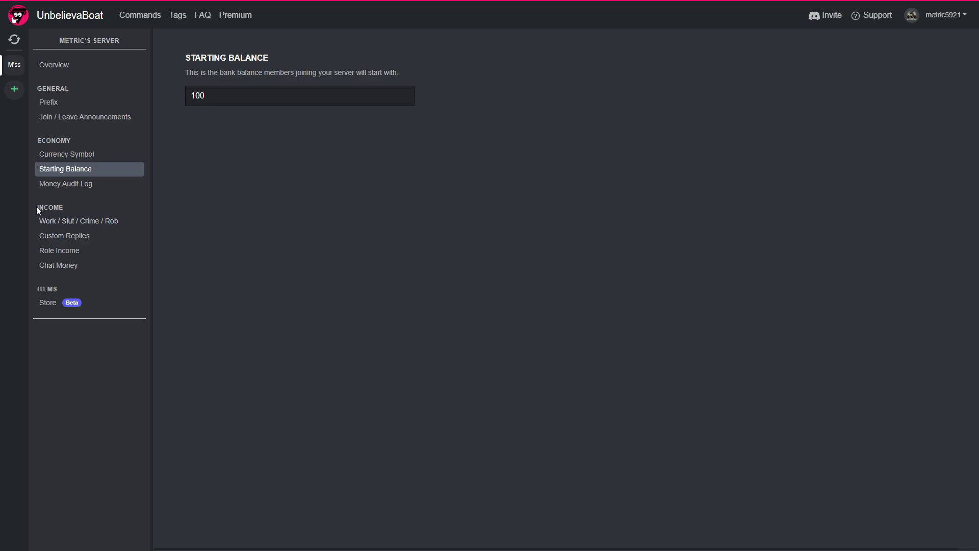
Step: Check the Money Audit Log channel choices, leaving no channel selected
click(44, 186)
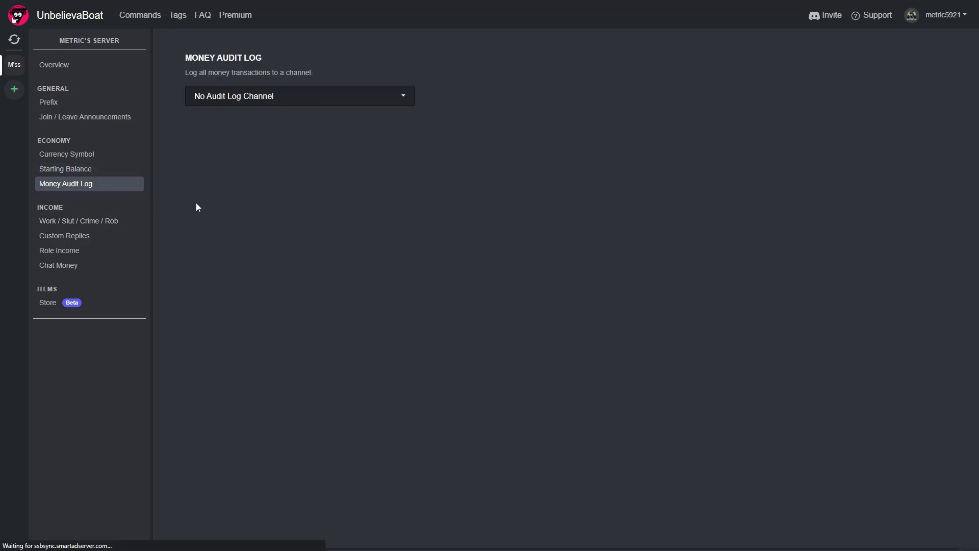
click(265, 100)
click(267, 115)
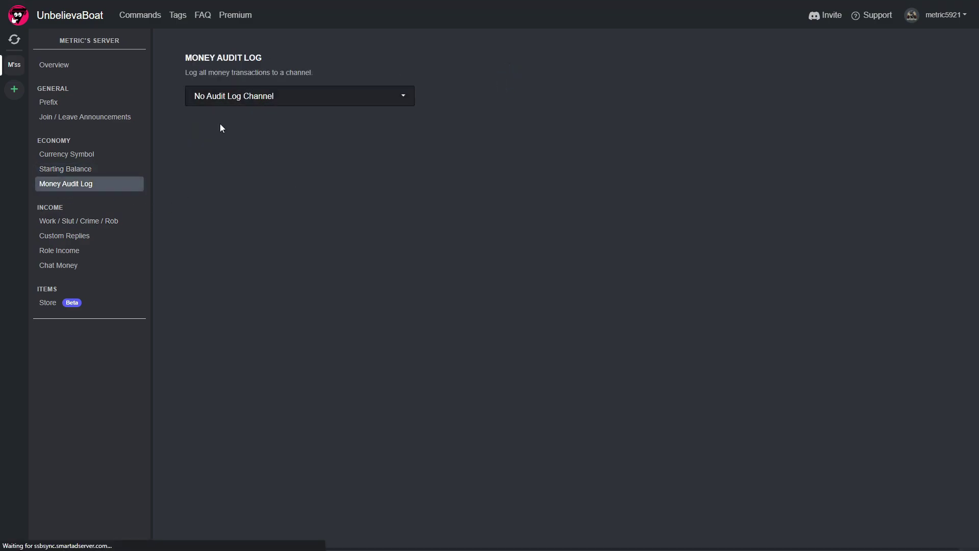
click(264, 102)
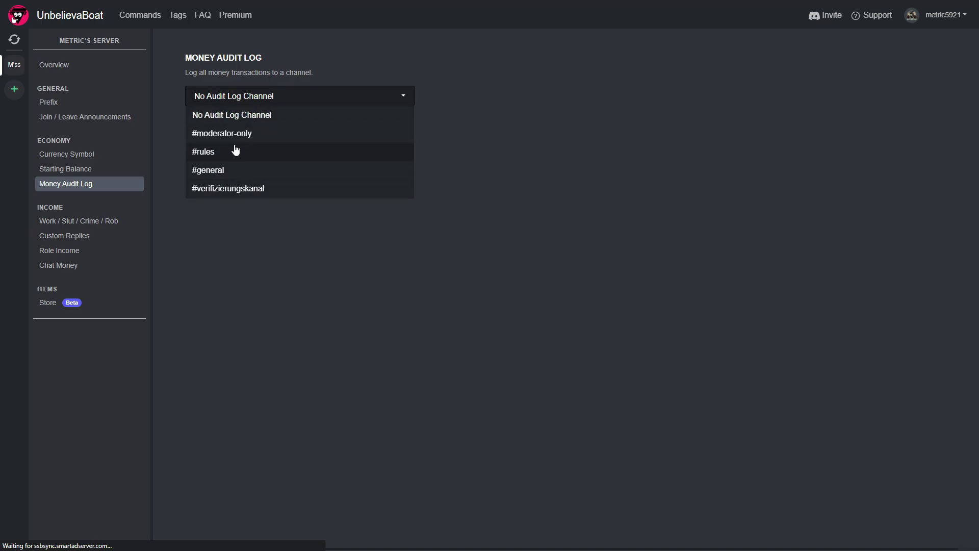
click(252, 237)
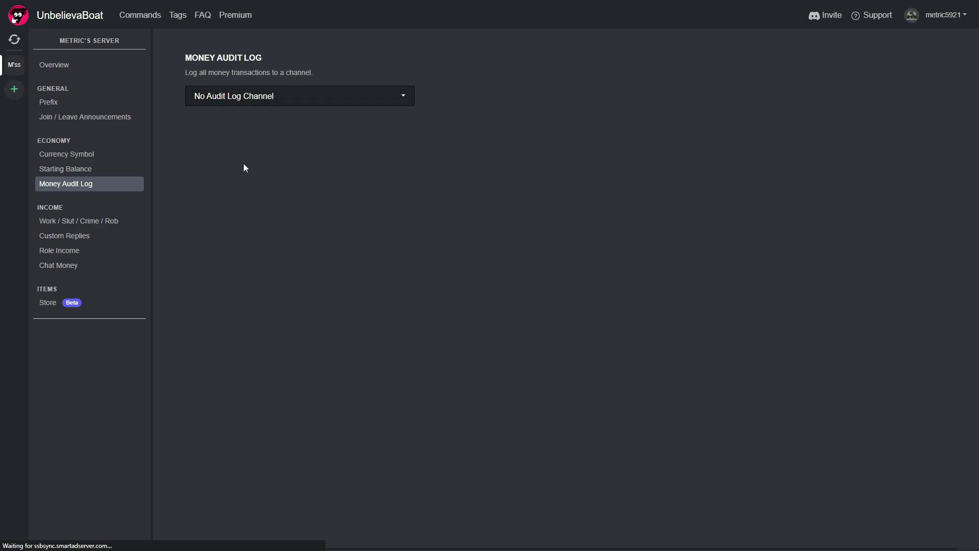
click(77, 220)
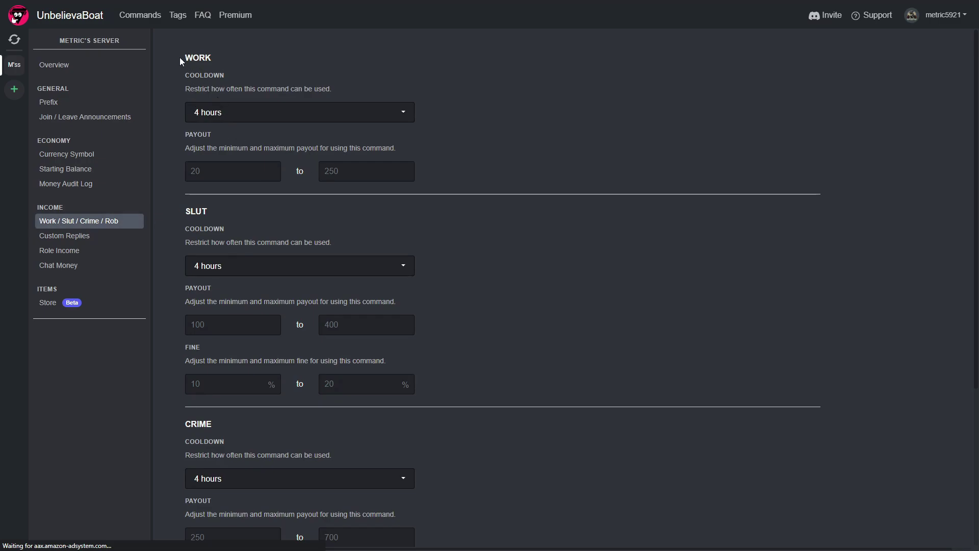
Step: Look through the Custom Replies, Role Income and Chat Money settings without changes
scroll(259, 367, down, 4)
scroll(258, 367, up, 4)
click(122, 236)
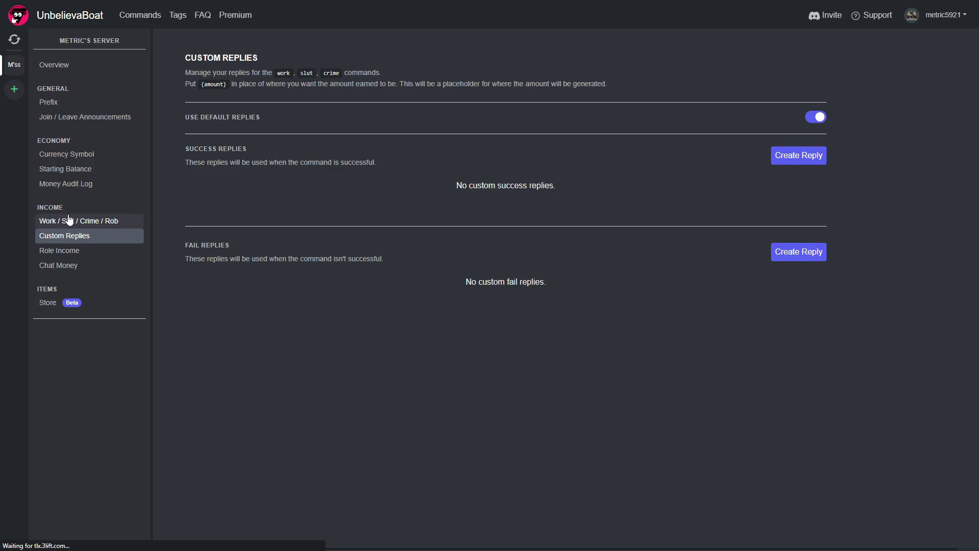
click(71, 253)
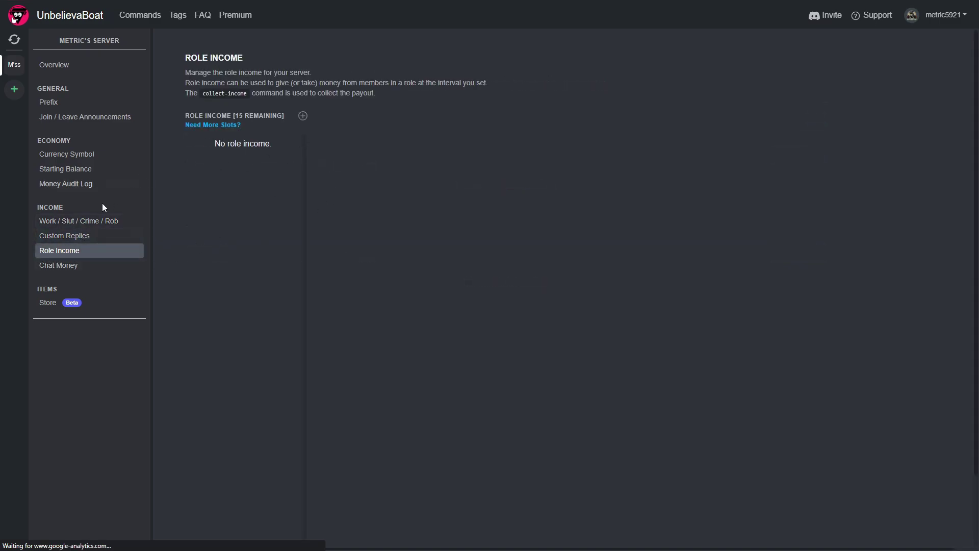
click(66, 265)
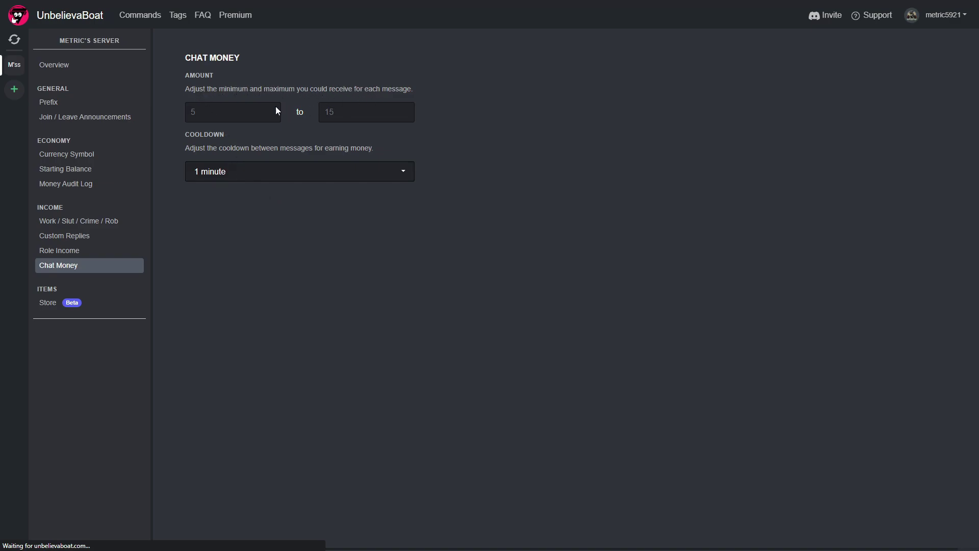
Step: Check the Chat Money cooldown options, leaving it at 1 minute
click(265, 173)
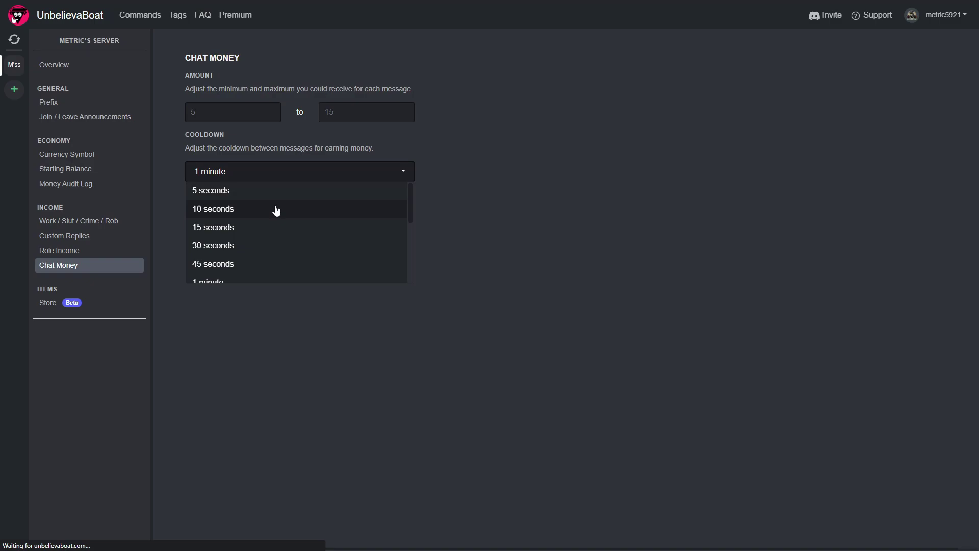
scroll(264, 236, down, 3)
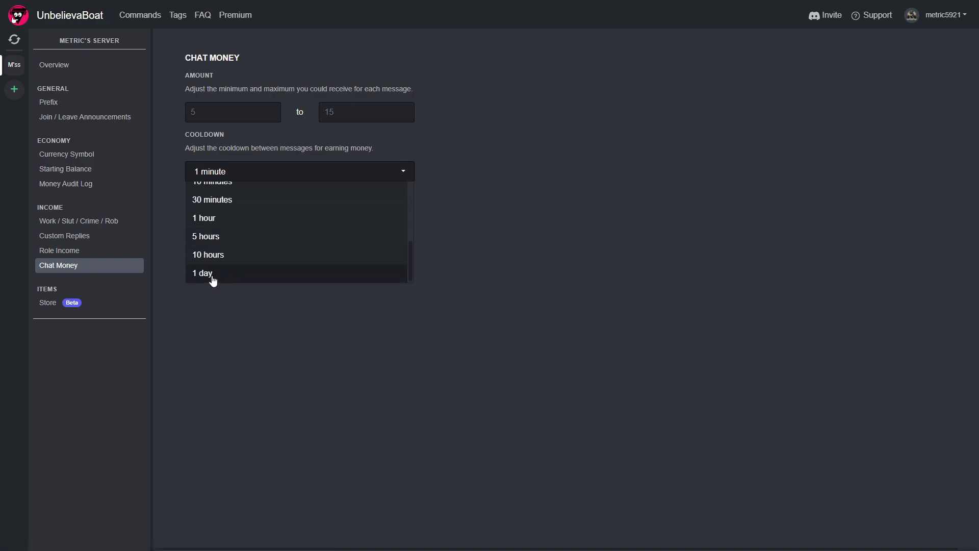
scroll(213, 276, up, 3)
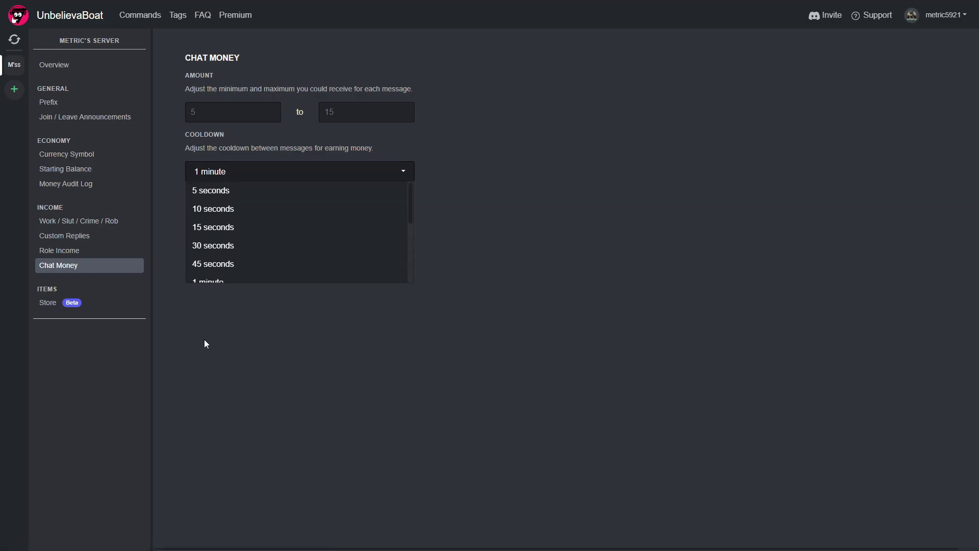
click(204, 338)
click(45, 306)
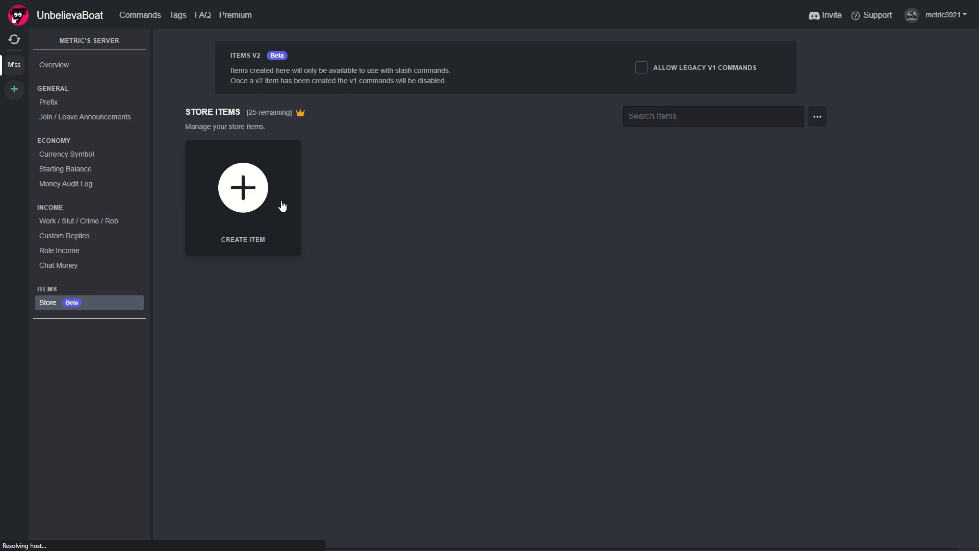
mouse_move(300, 114)
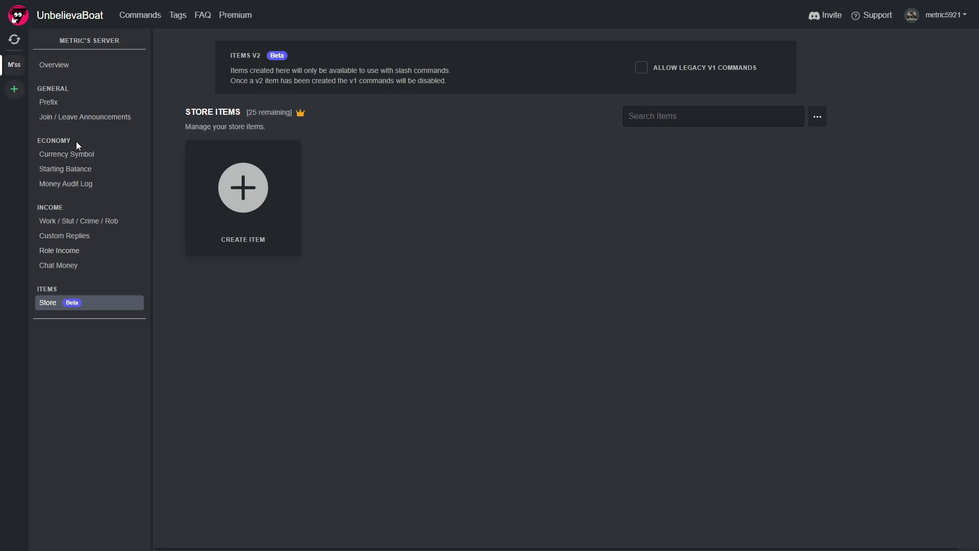
Step: In #general, filter slash commands to UnbelievaBoat's and pick /balance
key(alt+Tab)
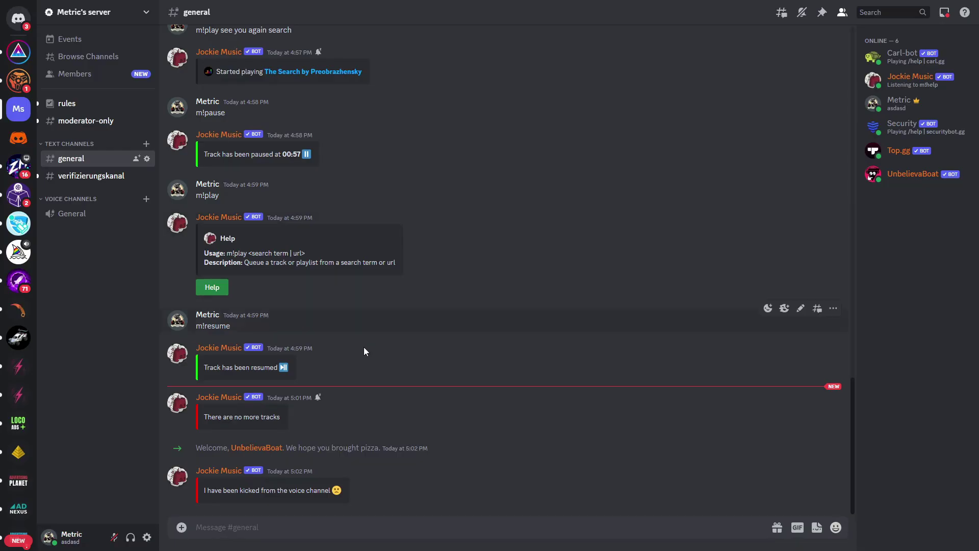
text(/)
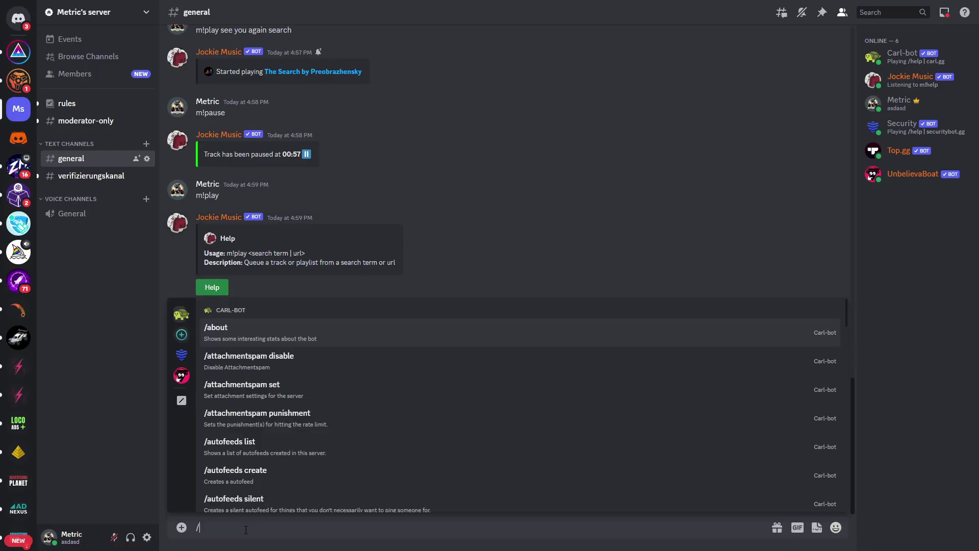
click(183, 376)
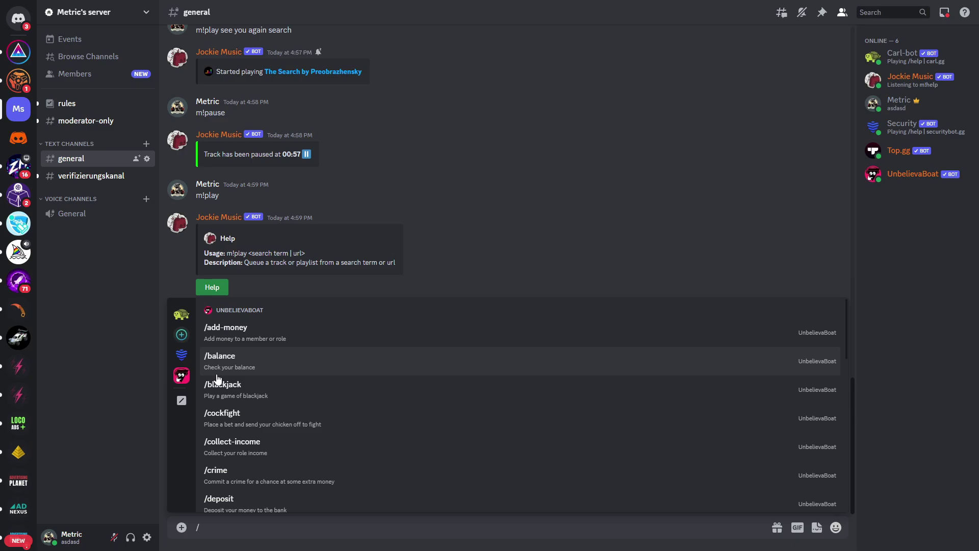
scroll(342, 364, down, 3)
scroll(339, 365, down, 10)
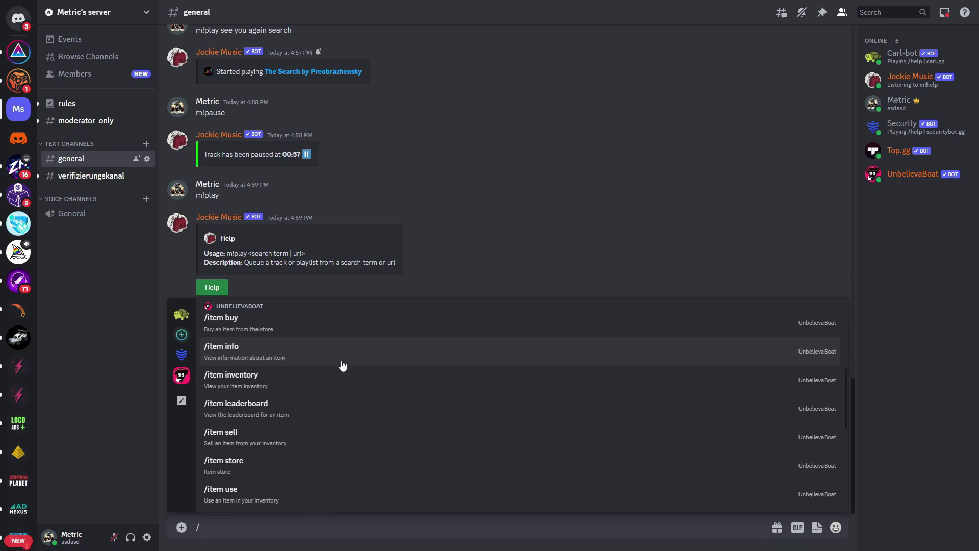
scroll(311, 376, up, 14)
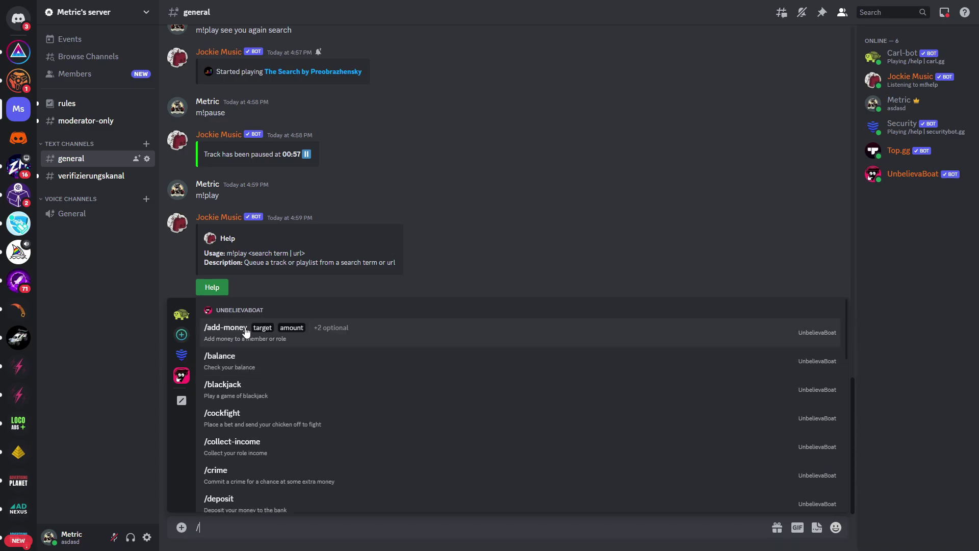
scroll(285, 418, down, 10)
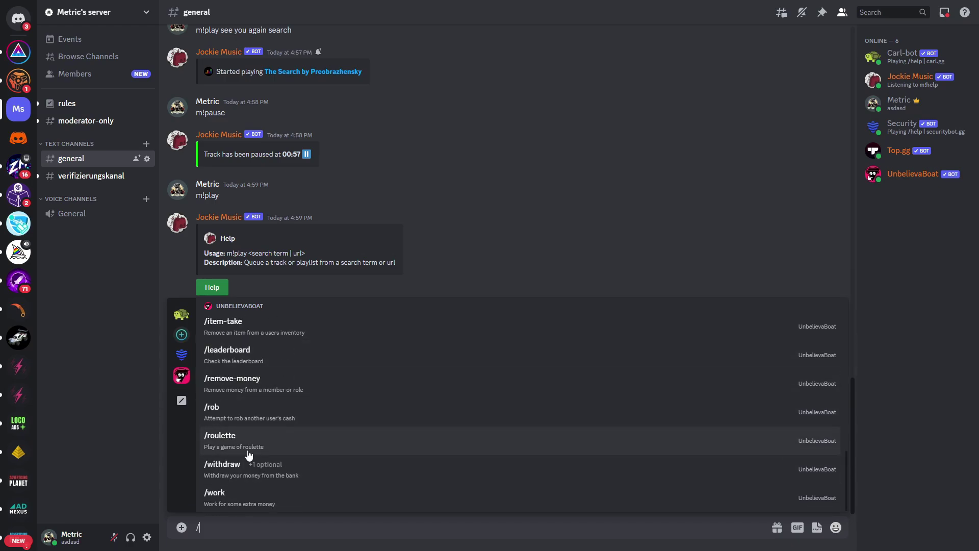
scroll(300, 450, up, 5)
scroll(300, 450, up, 5)
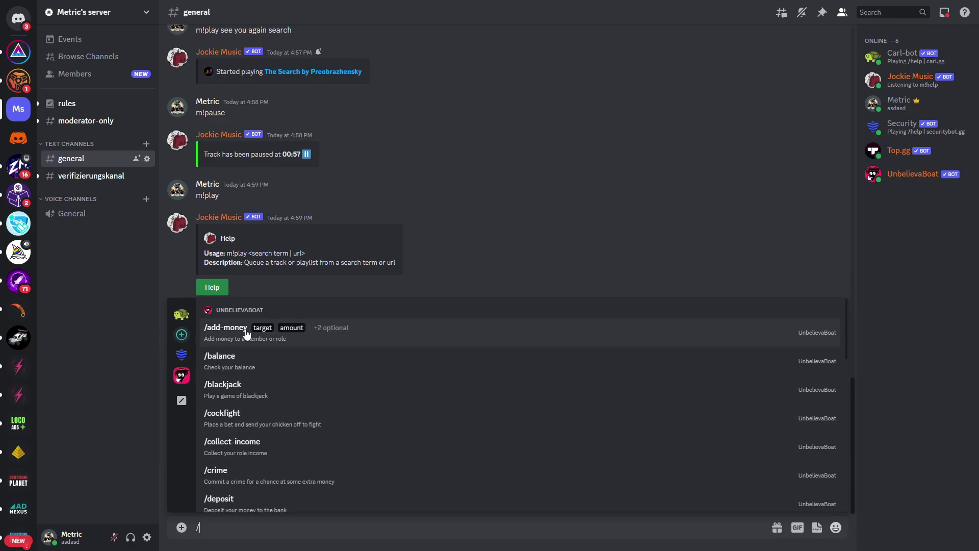
click(250, 363)
Step: Run /balance on yourself and inspect the reply's 0 cash, 0 bank, 0 total
click(231, 481)
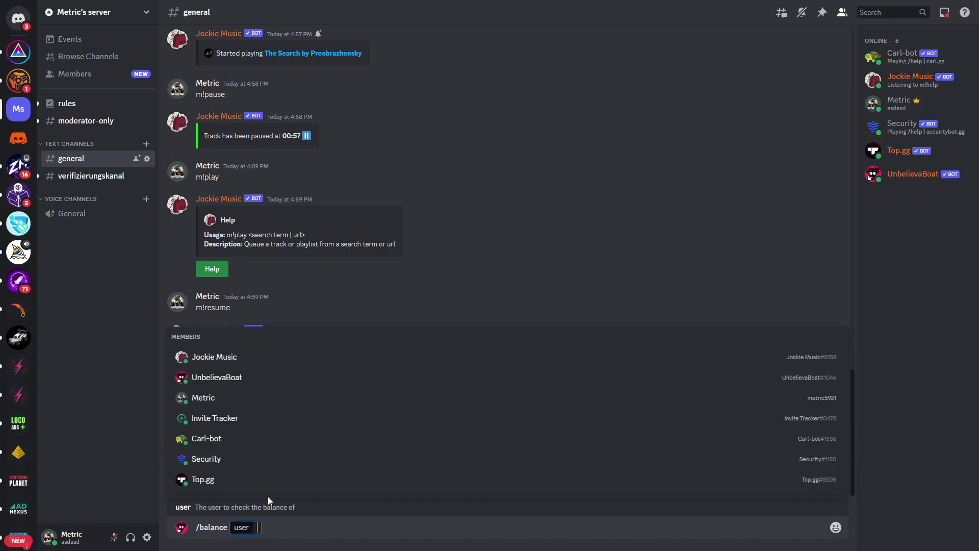
click(223, 398)
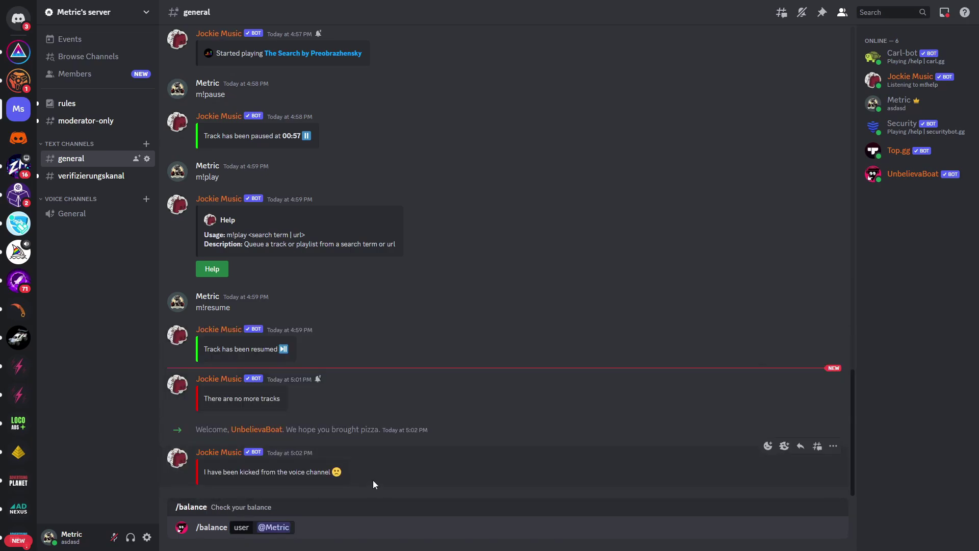
key(Return)
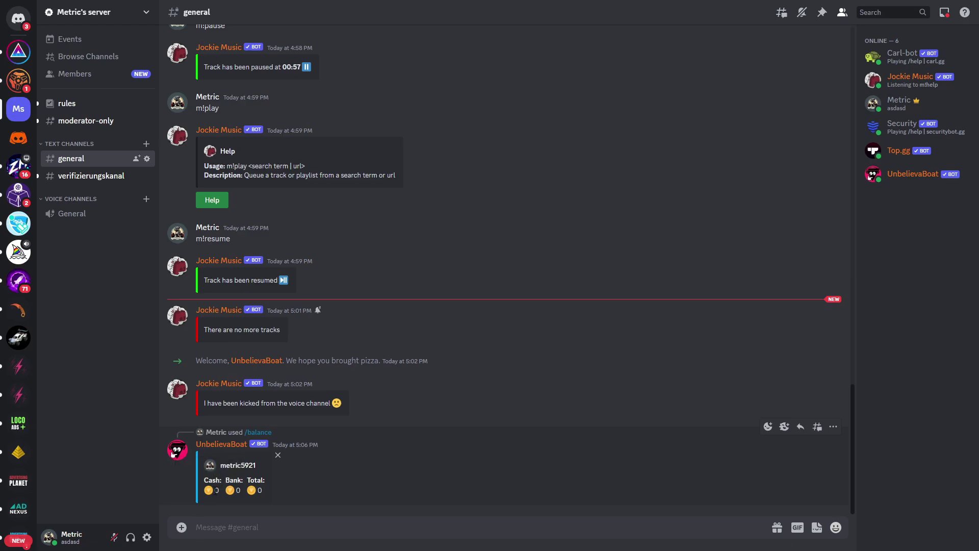
drag(213, 491, 282, 491)
click(343, 491)
Step: View the bot's profile, then browse the Economy commands on the website's Commands page
click(245, 444)
click(529, 431)
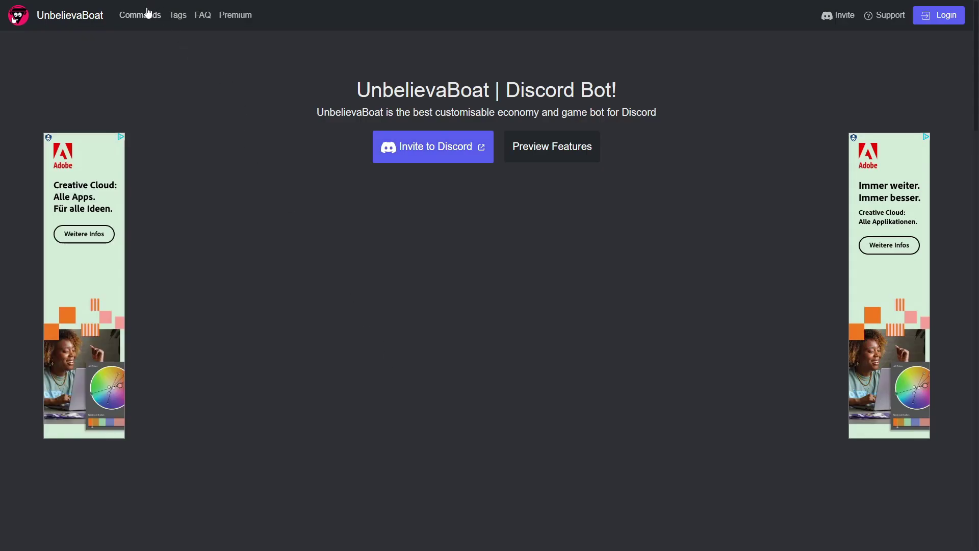
click(136, 15)
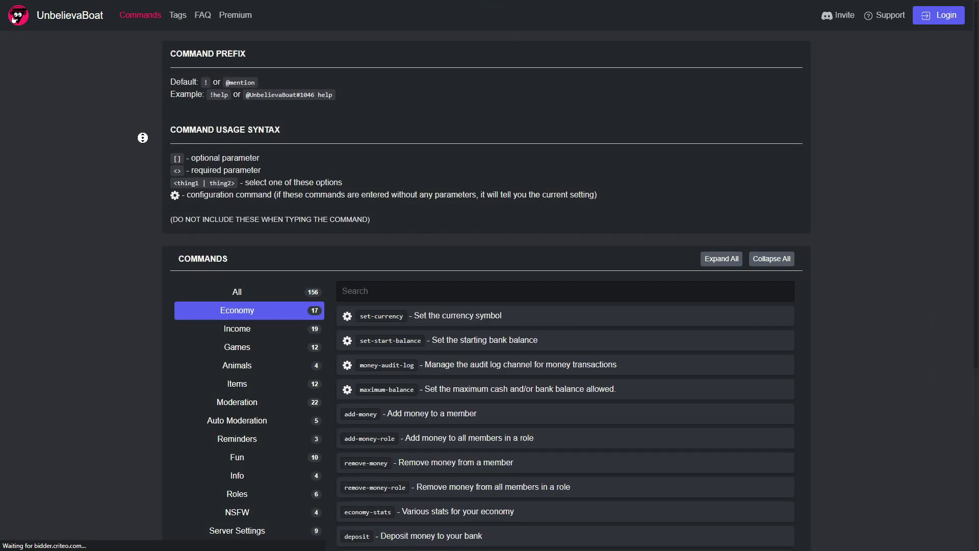
scroll(146, 150, down, 3)
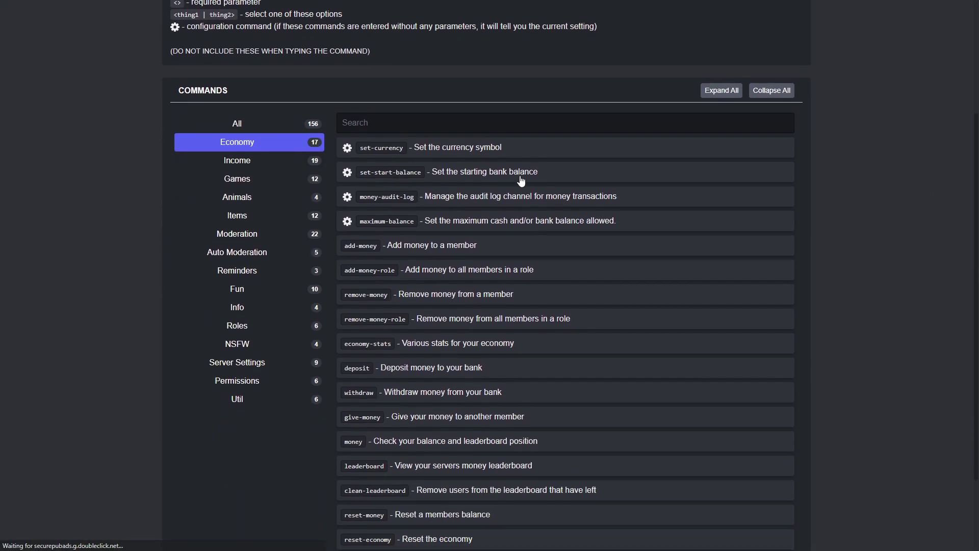
scroll(509, 225, down, 2)
scroll(494, 220, up, 4)
scroll(494, 220, down, 3)
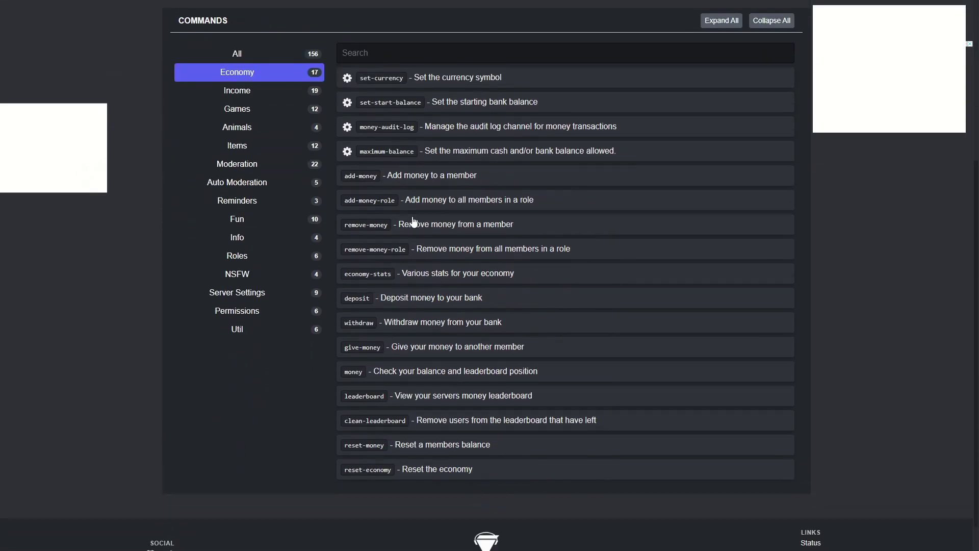
Step: Look through the Income commands, then bring up the Tags reference page
click(238, 90)
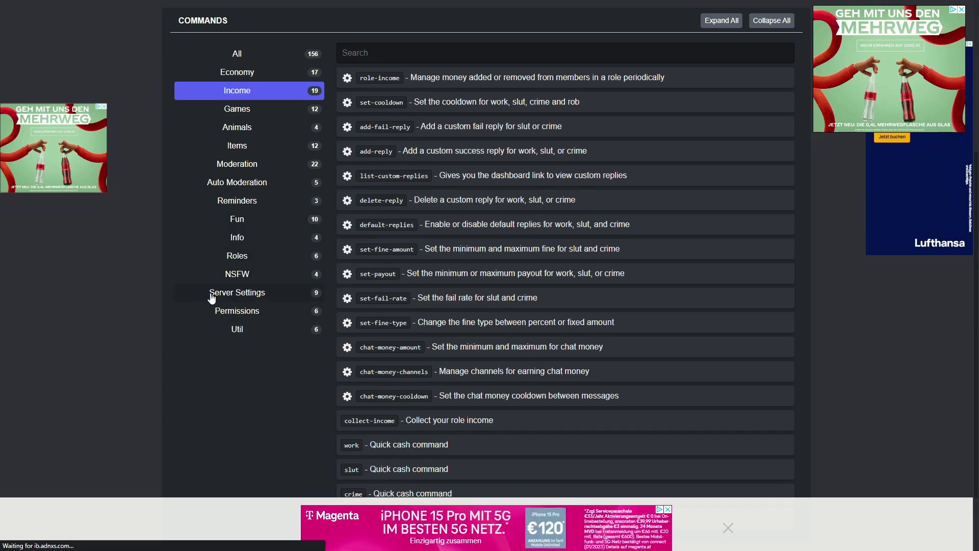
scroll(255, 153, up, 1)
scroll(271, 176, up, 2)
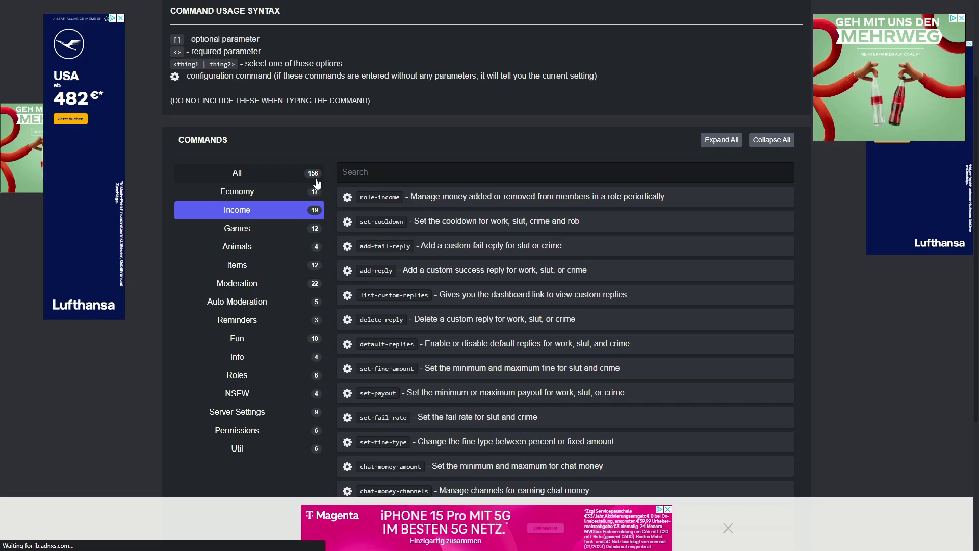
scroll(399, 330, down, 4)
scroll(400, 330, up, 6)
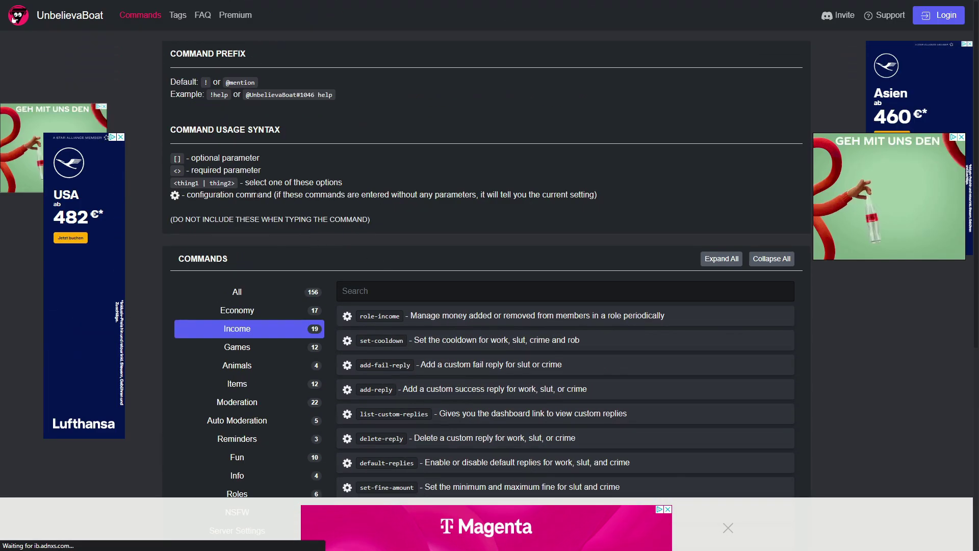
click(178, 15)
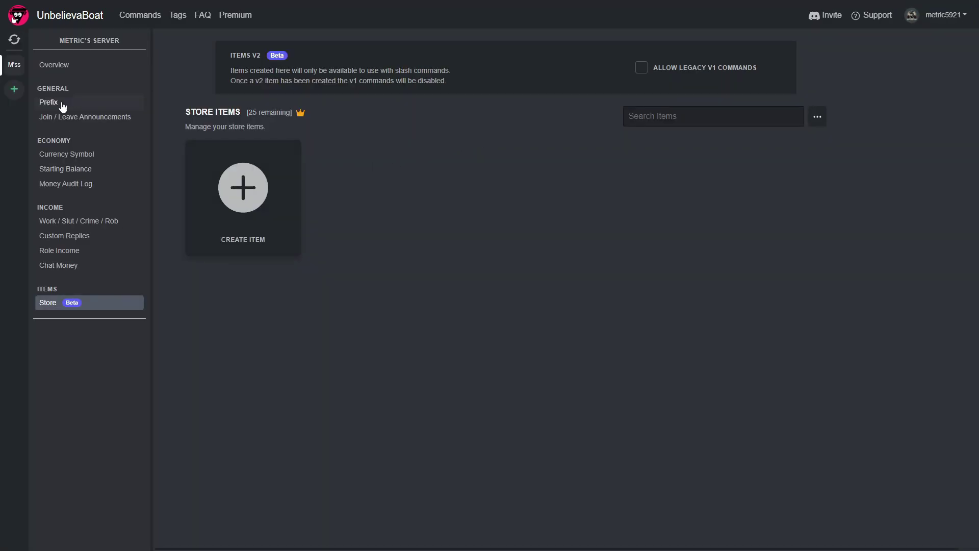
Step: Enable the welcome message, post it in #general, and start it with 'Welcome'
click(54, 117)
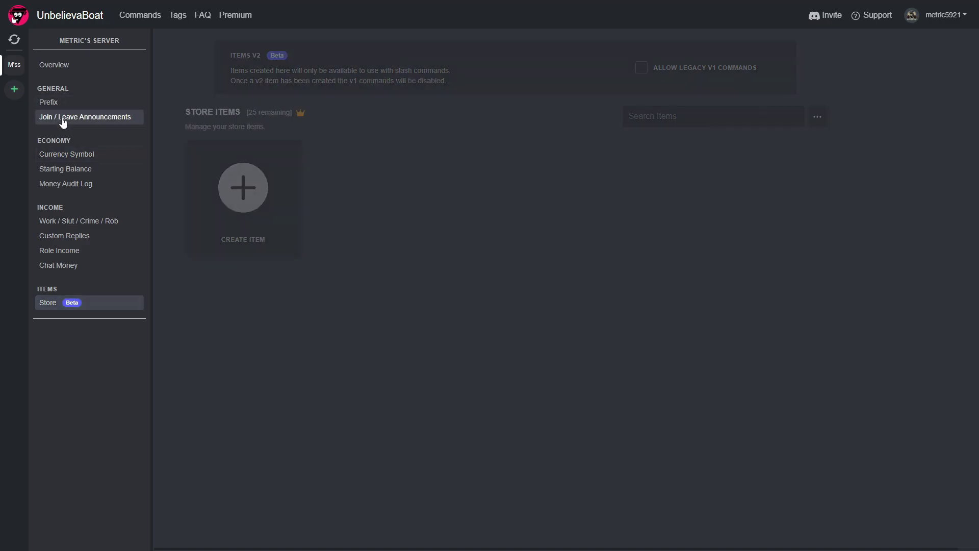
click(816, 75)
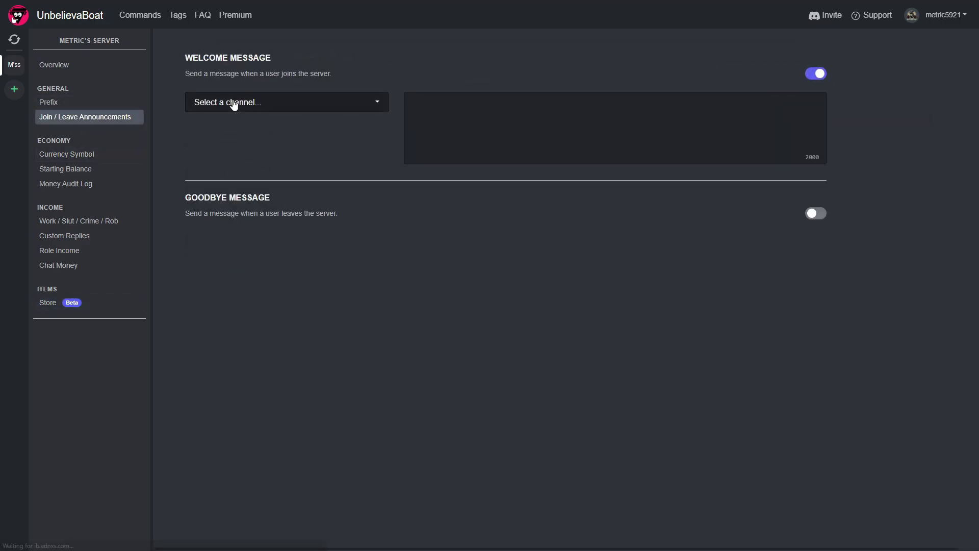
click(234, 103)
click(228, 162)
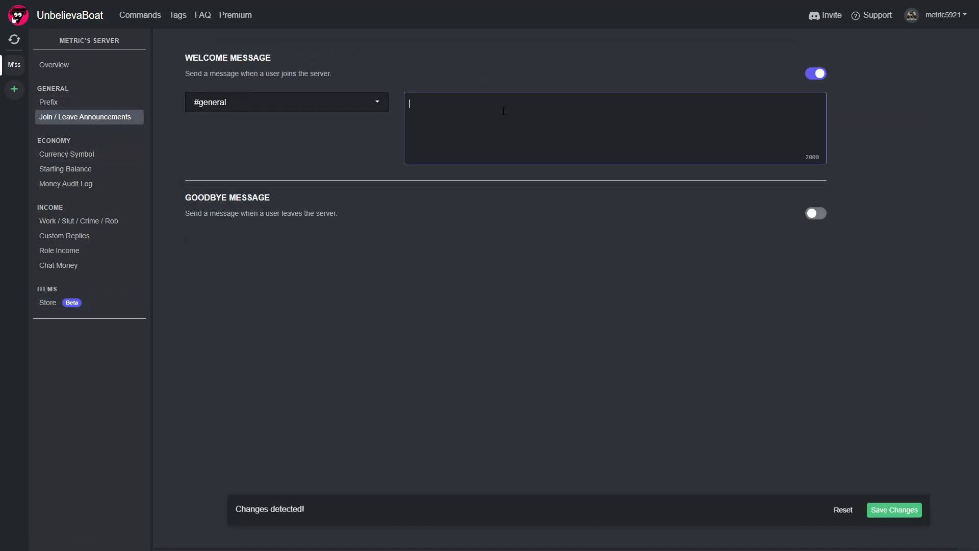
text(Welcome)
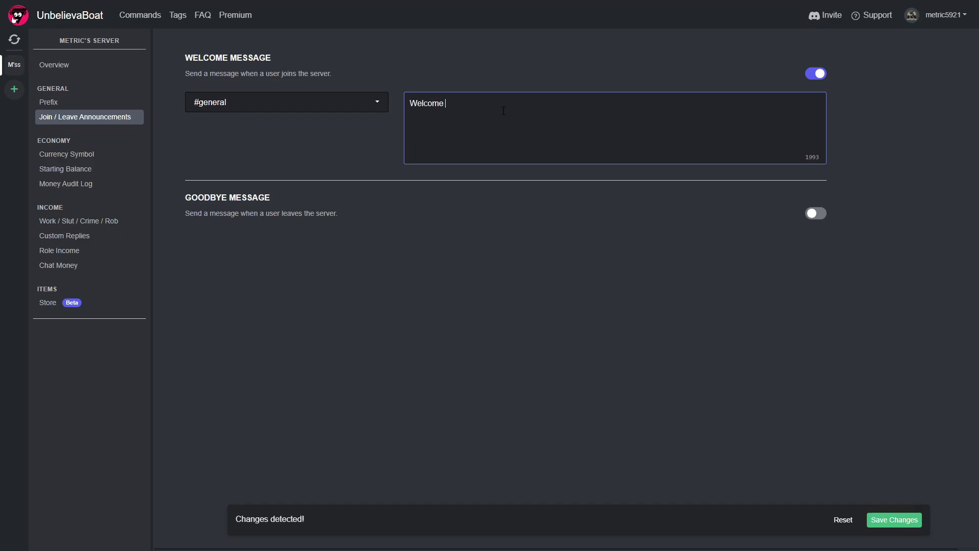
Step: Copy the {member.username} tag from the Tags reference and add it after 'Welcome'
click(489, 245)
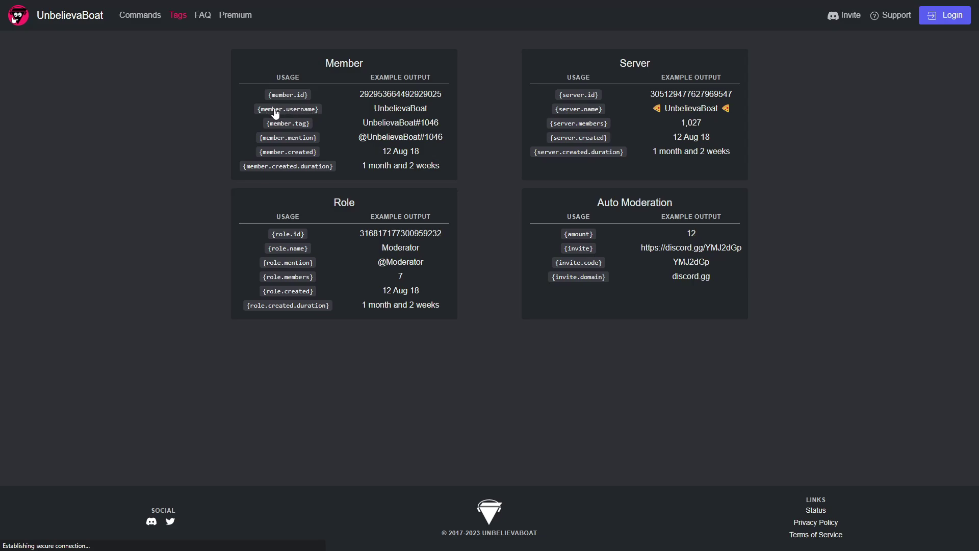
click(278, 112)
drag(373, 108, 428, 118)
click(460, 120)
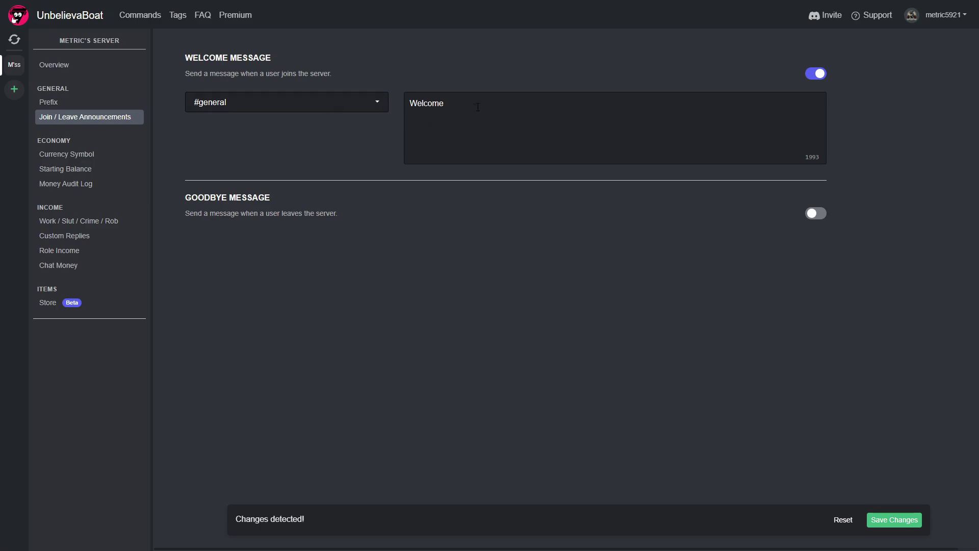
click(478, 106)
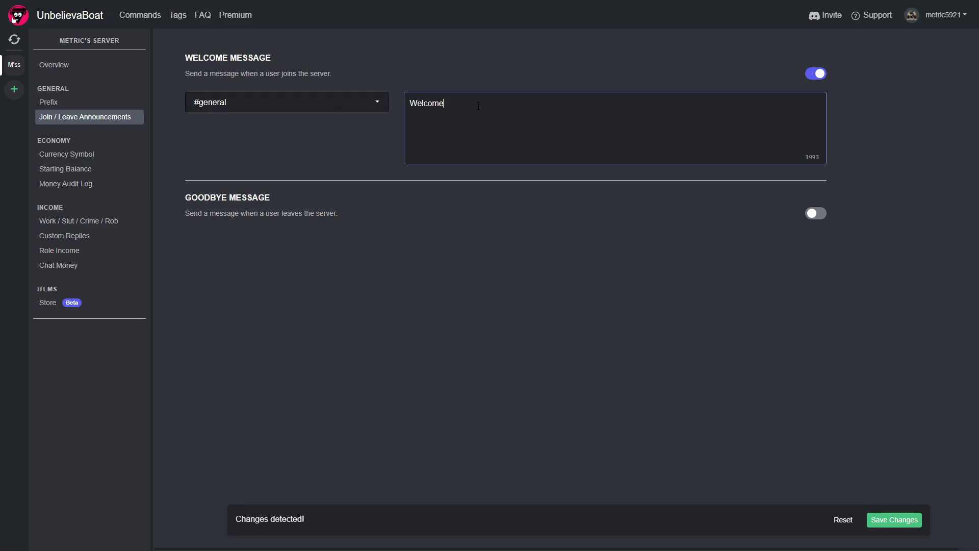
text( {member.username})
drag(446, 104, 520, 104)
click(525, 105)
double_click(411, 103)
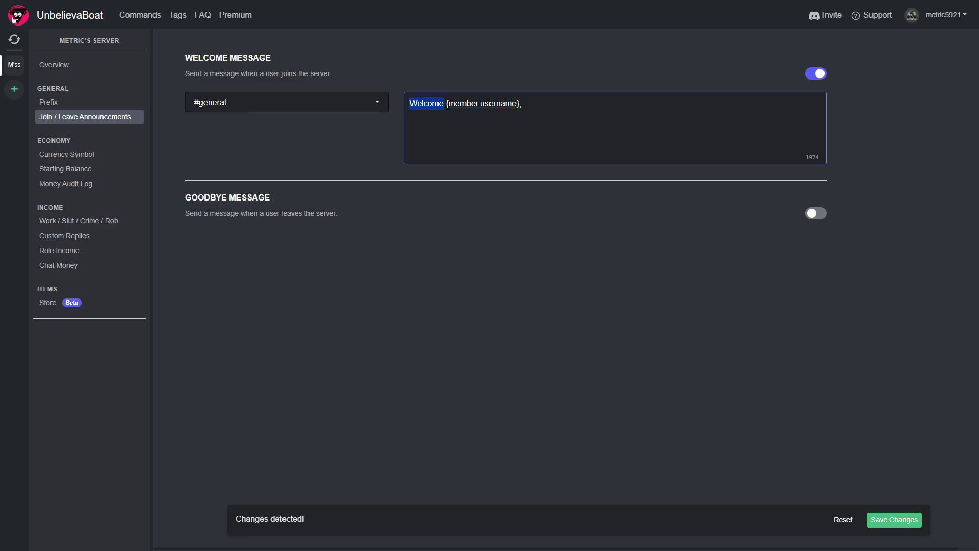
drag(446, 105, 523, 105)
click(526, 104)
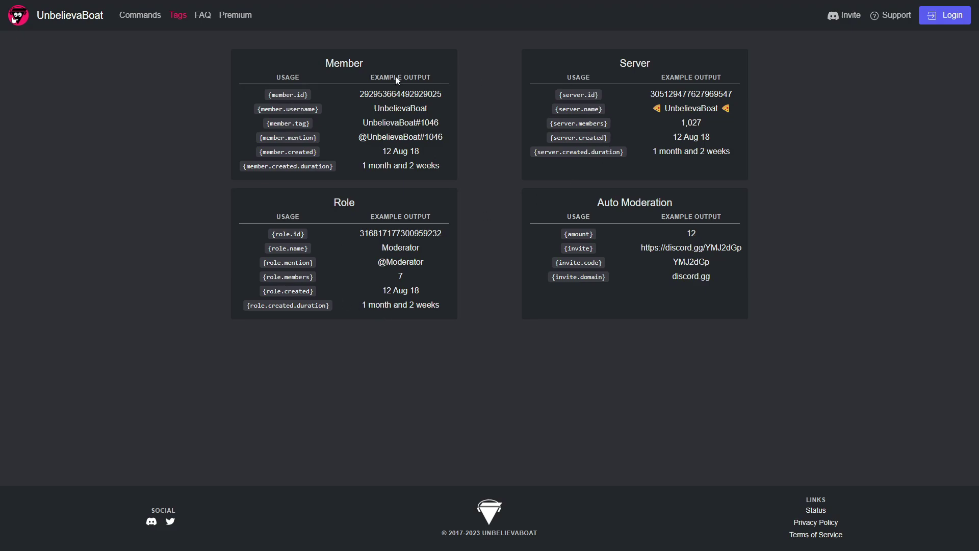
Step: Highlight the Member, Role, Server and Auto Moderation table titles and the example invite link
double_click(345, 63)
double_click(345, 202)
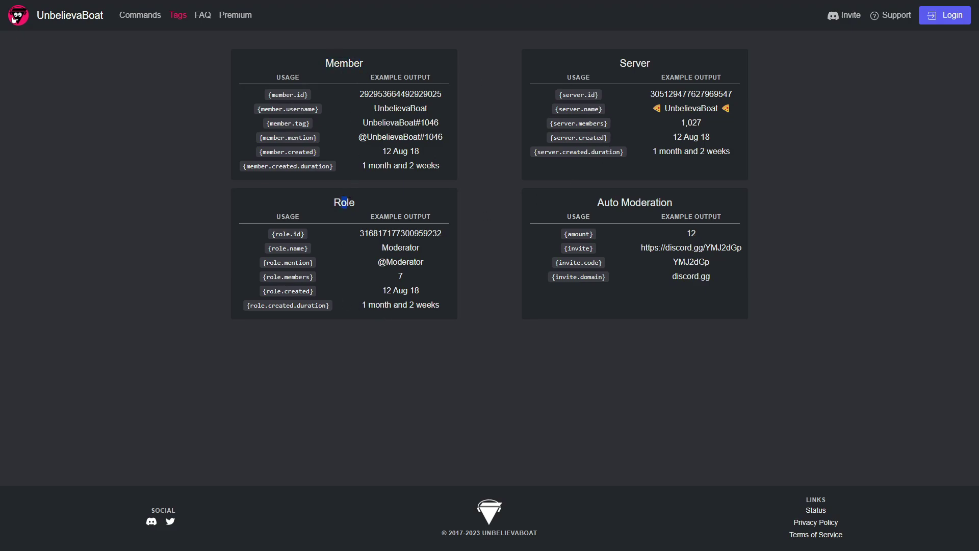
click(629, 63)
double_click(628, 63)
drag(600, 203, 675, 207)
click(713, 205)
drag(655, 248, 690, 248)
click(692, 199)
Step: Highlight the example server ID and the member and role outputs, then go to the FAQ
drag(655, 94, 729, 94)
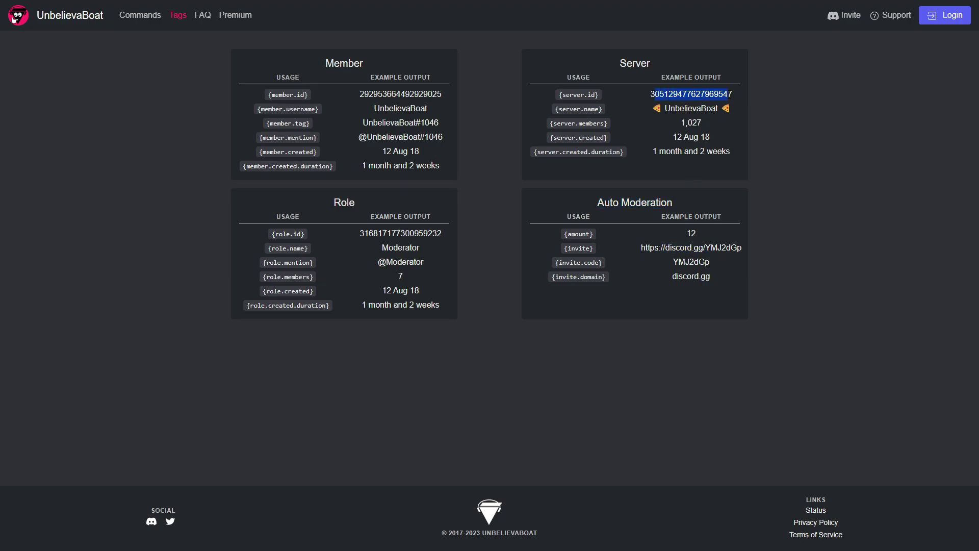
mouse_move(382, 108)
mouse_down()
mouse_move(418, 138)
mouse_move(377, 165)
mouse_up()
click(384, 222)
drag(386, 238, 438, 268)
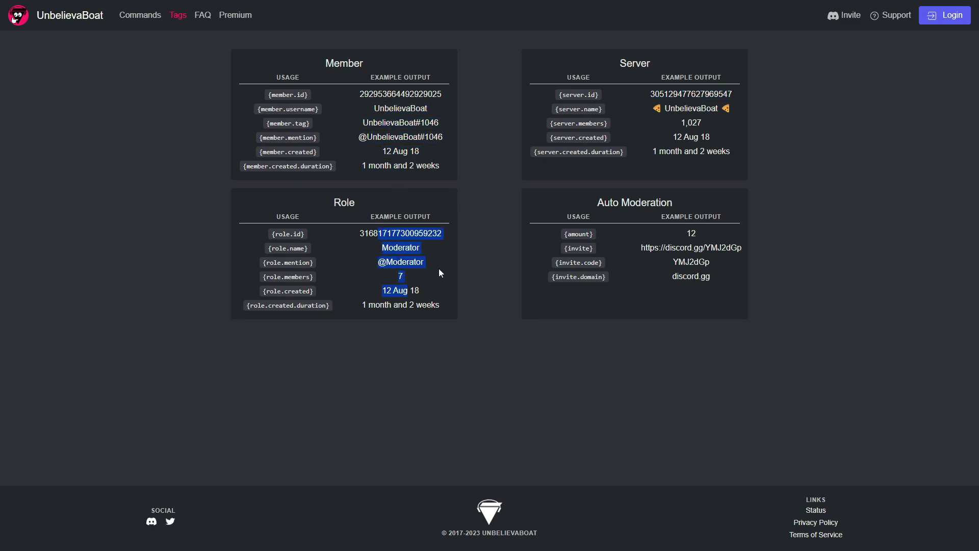
click(438, 268)
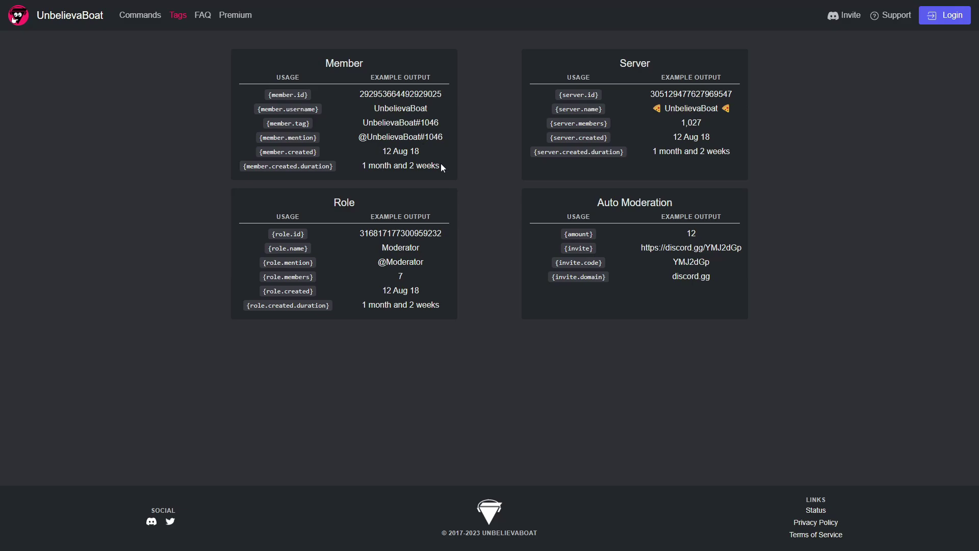
click(209, 30)
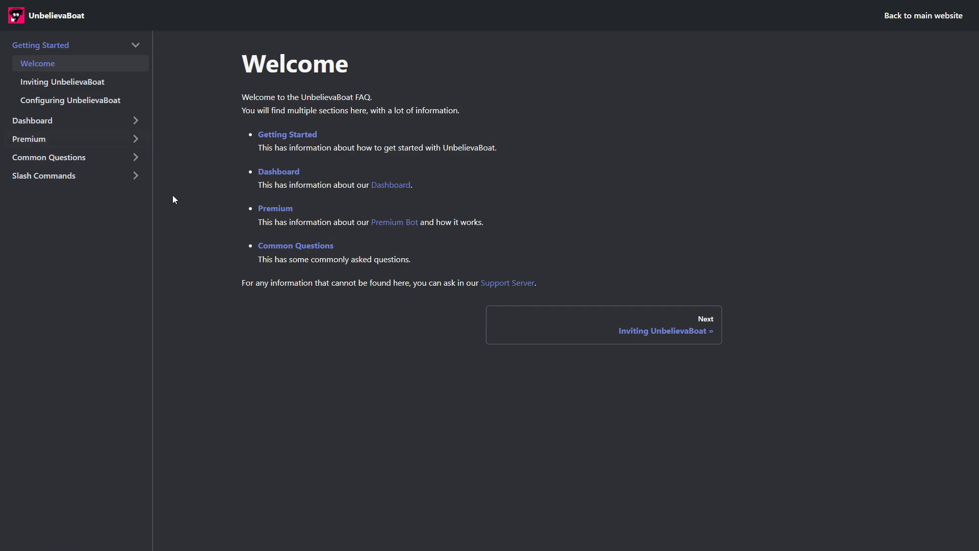
Step: Expand the FAQ's Slash Commands and Dashboard sections, then return to Discord's #general
click(98, 177)
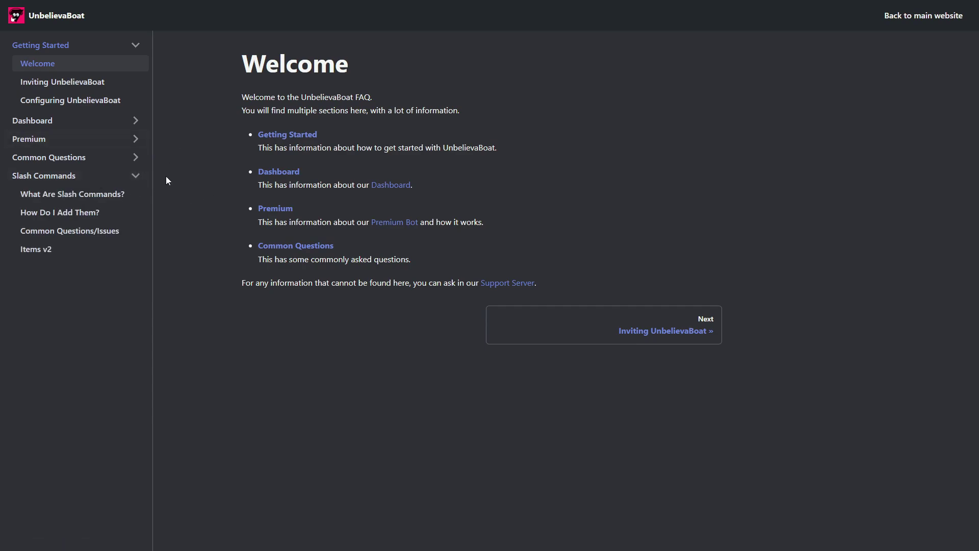
click(121, 122)
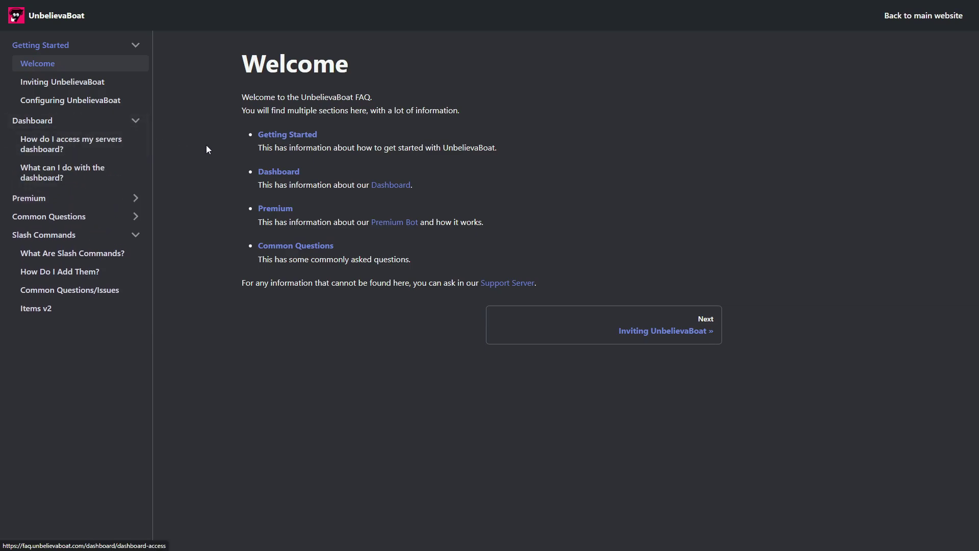
double_click(206, 137)
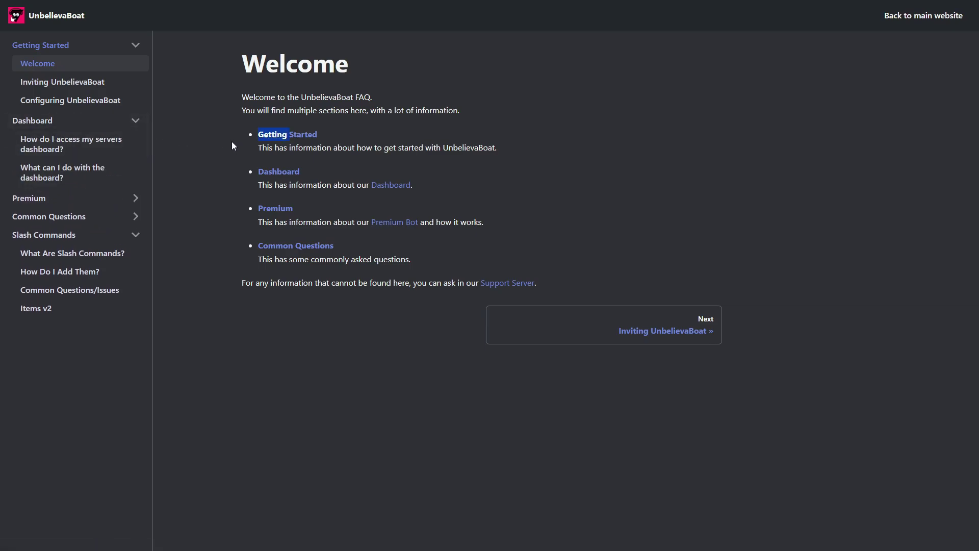
key(alt+Tab)
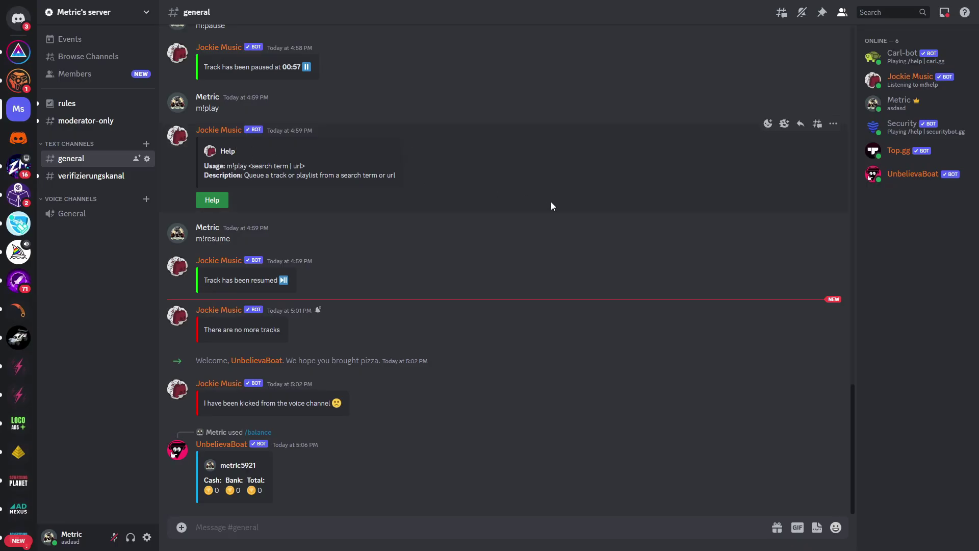